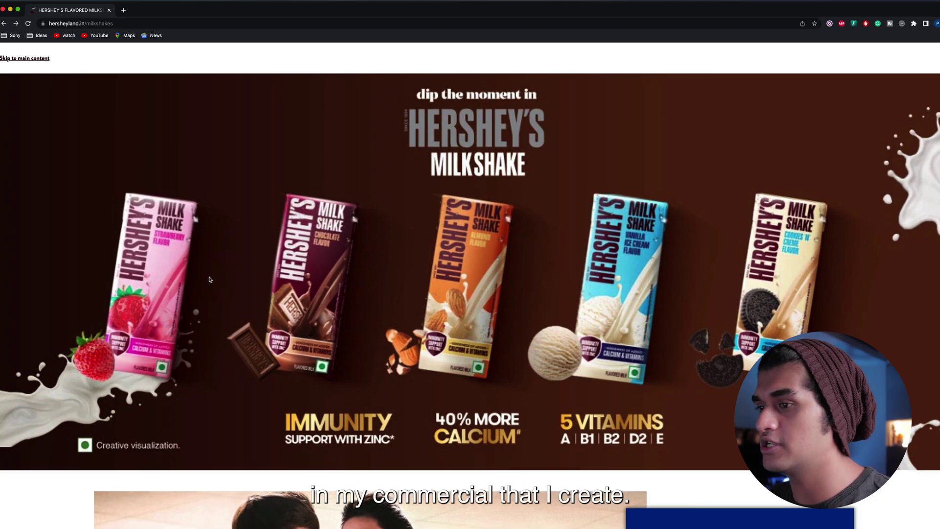
Save the Chocolate Flavor carton image from its product page, then return to the milkshakes overview
{"action": "scroll", "coordinate": [209, 279], "scroll_direction": "down", "scroll_amount": 8}
{"action": "scroll", "coordinate": [288, 289], "scroll_direction": "down", "scroll_amount": 8}
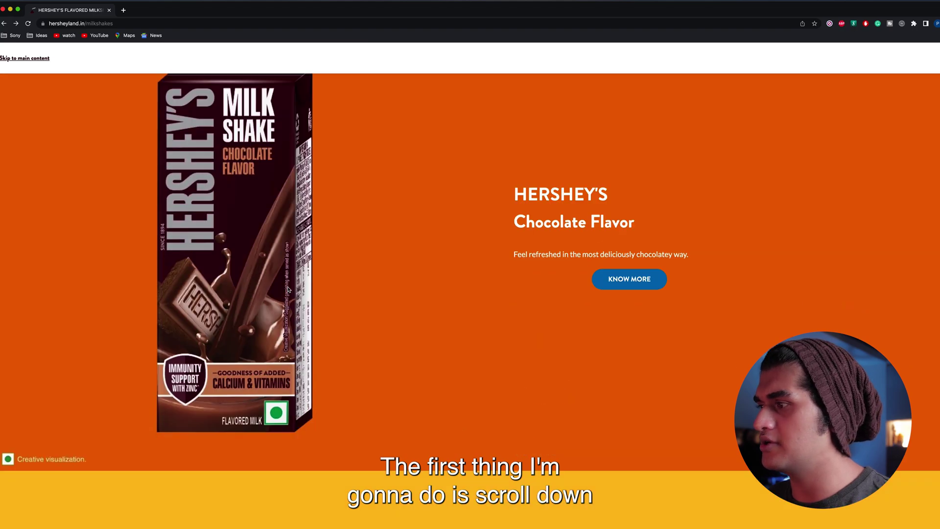
{"action": "left_click", "coordinate": [629, 279]}
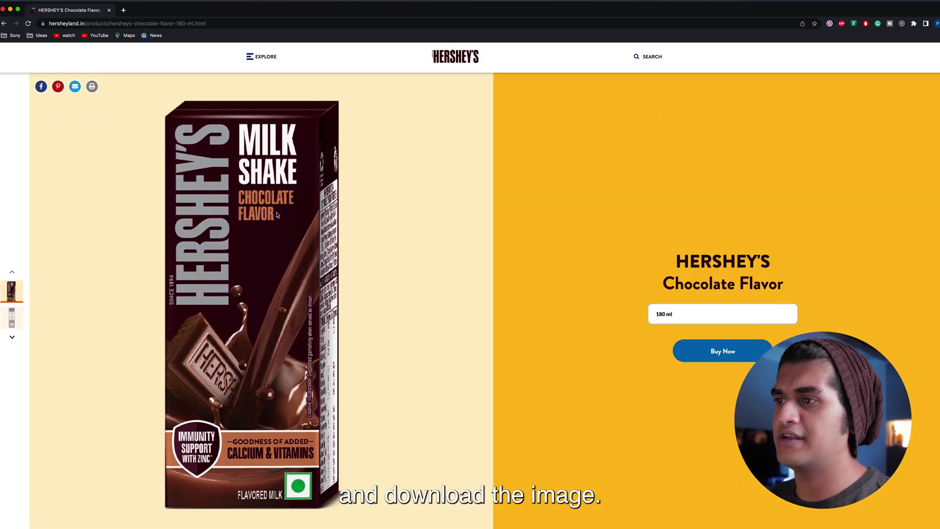
{"action": "right_click", "coordinate": [276, 212]}
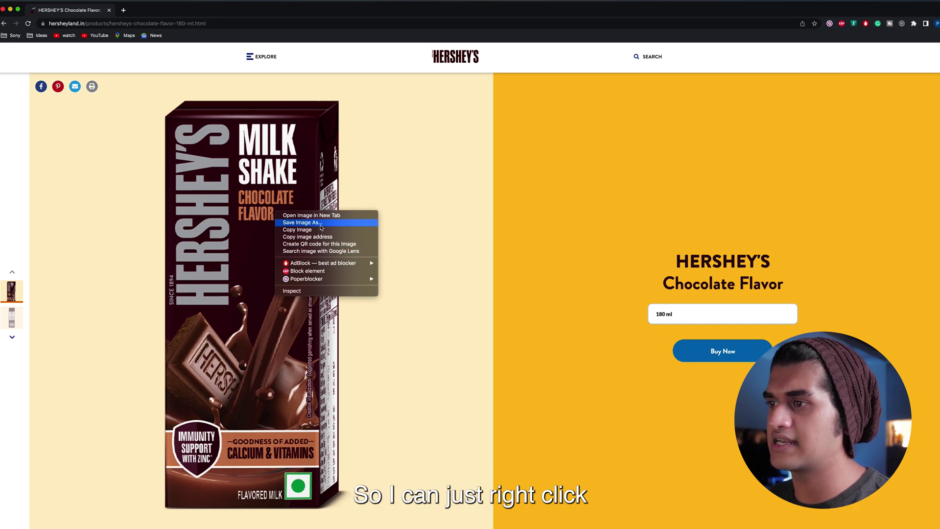
{"action": "left_click", "coordinate": [301, 224]}
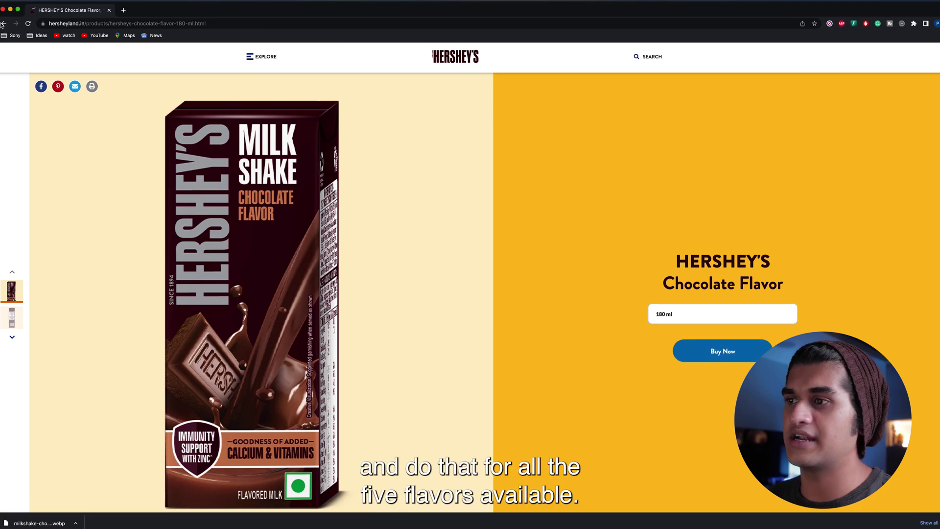
{"action": "key", "text": "super+bracketleft"}
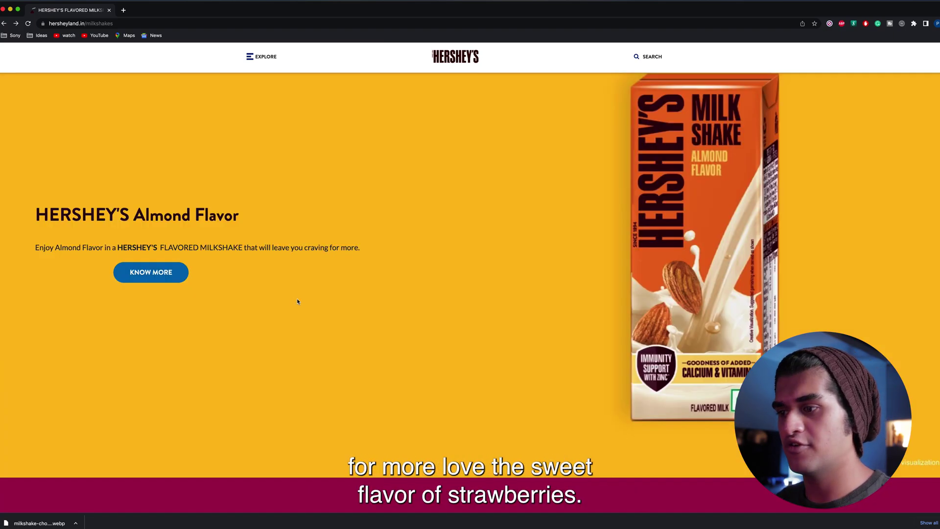
{"action": "scroll", "coordinate": [286, 304], "scroll_direction": "down", "scroll_amount": 10}
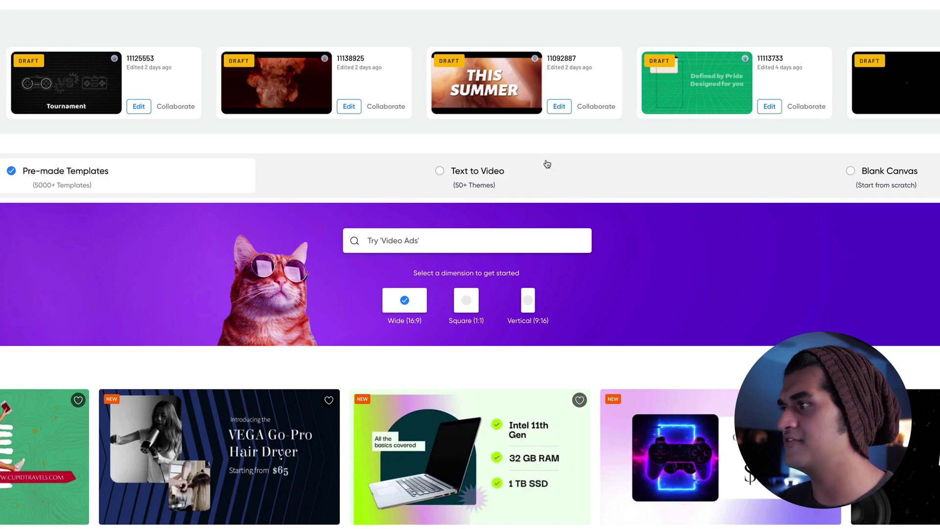
Create a new Blank Canvas video project in Wide 16:9 format
{"action": "left_click", "coordinate": [853, 171]}
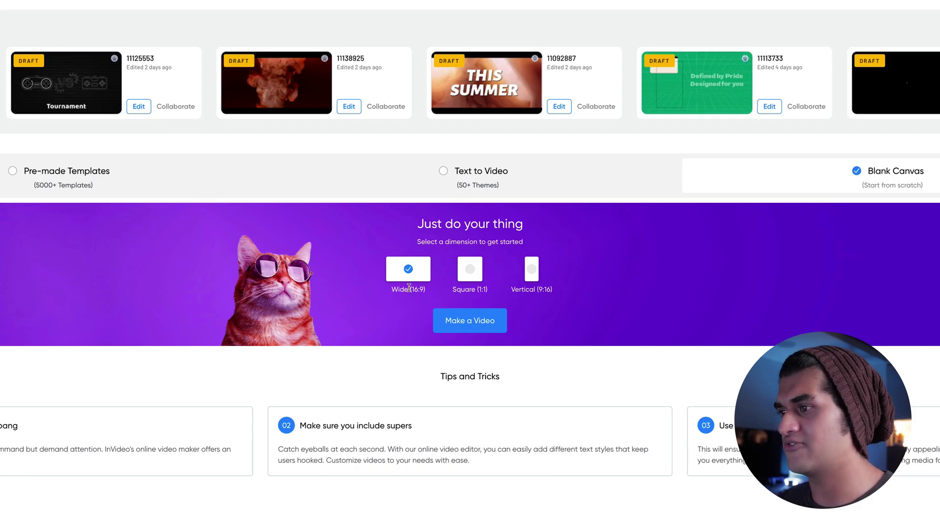
{"action": "left_click", "coordinate": [478, 324]}
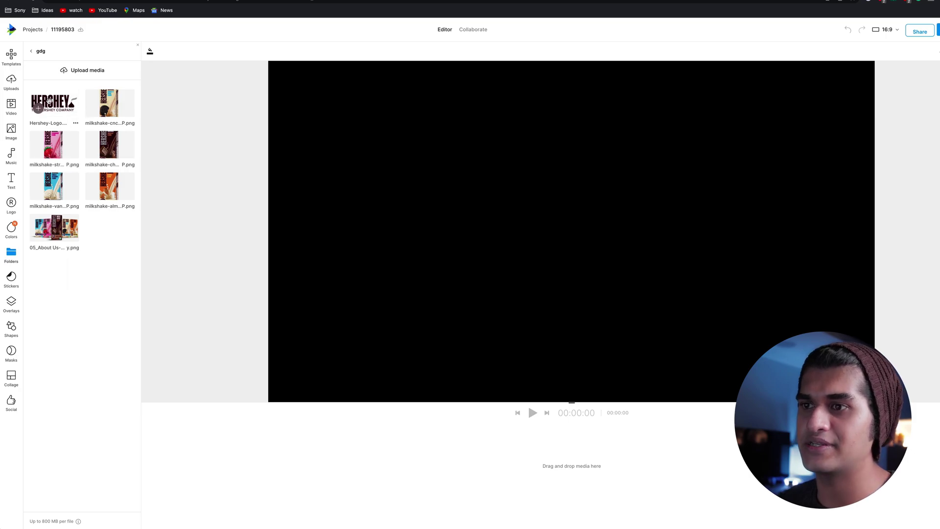
Show the music library's genre categories such as Rock, Chill Out and Cinematic
{"action": "left_click", "coordinate": [58, 228]}
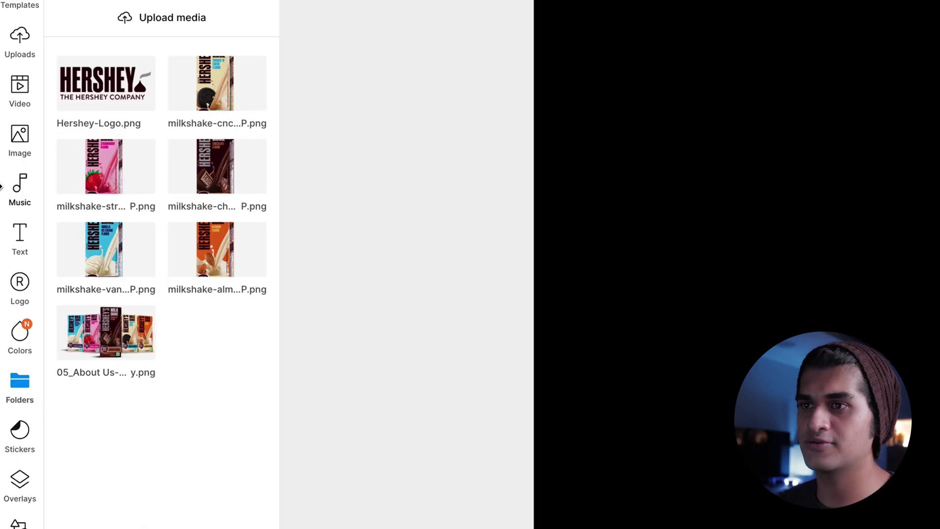
{"action": "left_click", "coordinate": [20, 189]}
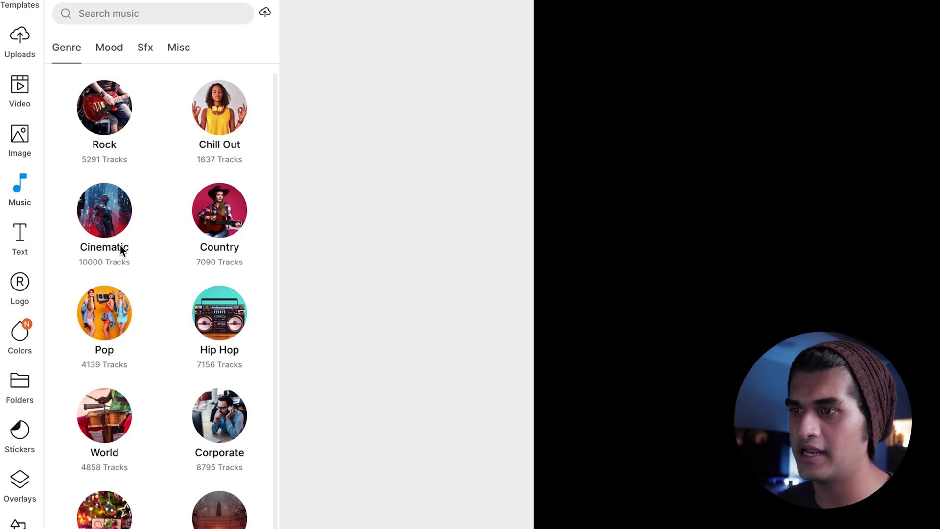
Preview the Hip Hop tracks Urban Street Life, Winner and Feel The Summer Mood
{"action": "scroll", "coordinate": [119, 247], "scroll_direction": "down", "scroll_amount": 1}
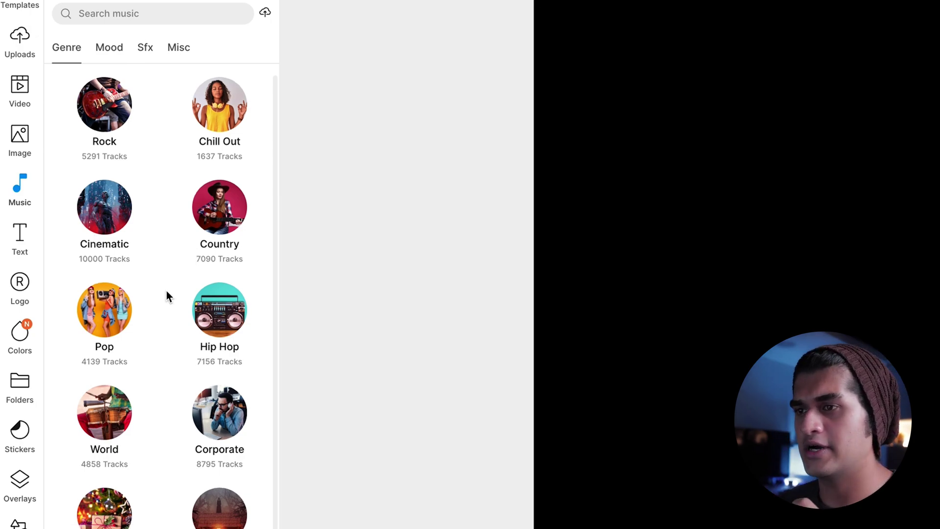
{"action": "left_click", "coordinate": [235, 315]}
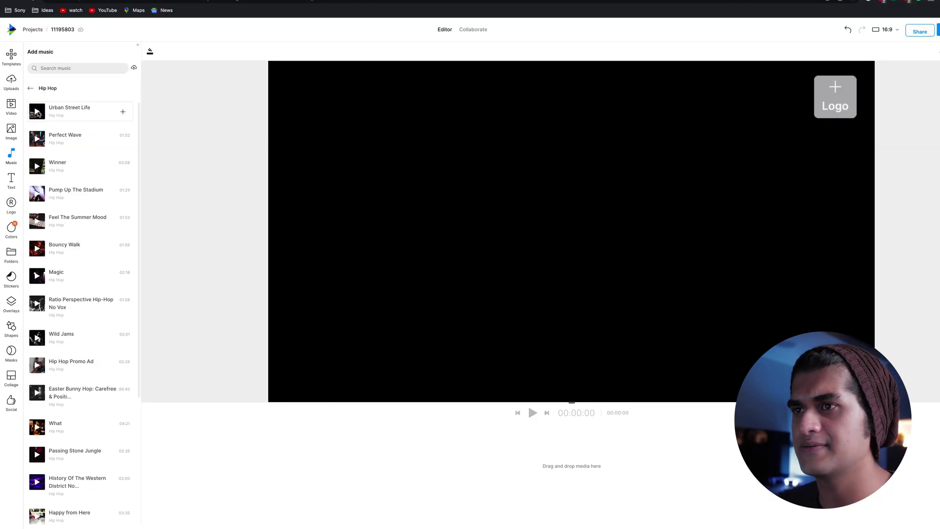
{"action": "left_click", "coordinate": [37, 112]}
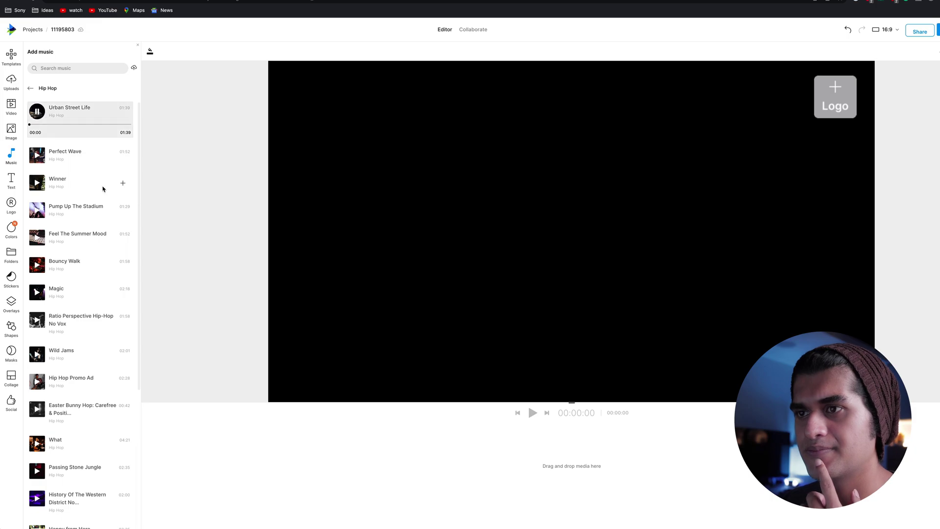
{"action": "key", "text": "XF86AudioRaiseVolume"}
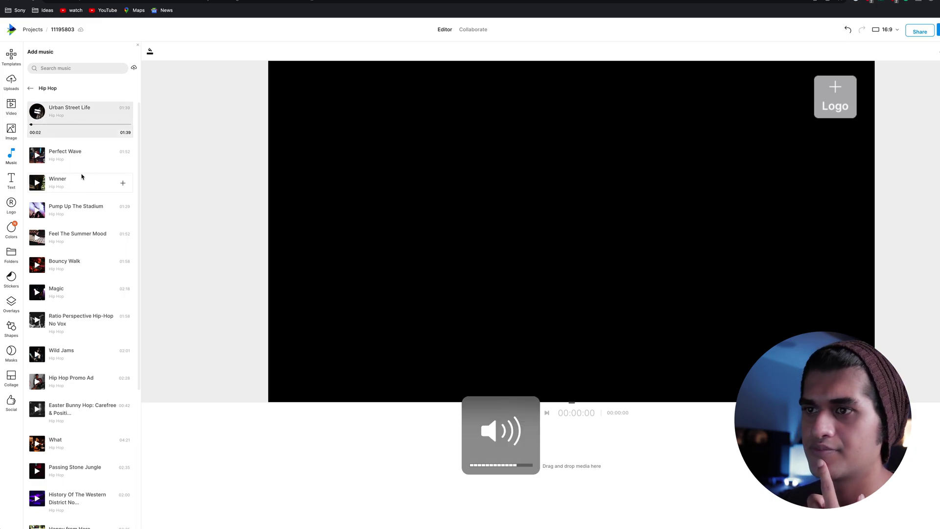
{"action": "left_click", "coordinate": [41, 182]}
{"action": "left_click", "coordinate": [39, 169]}
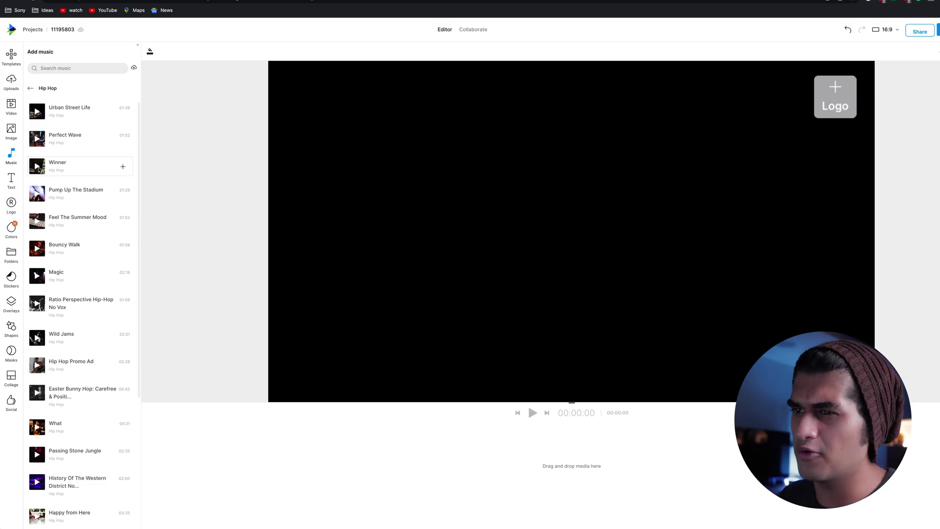
{"action": "left_click", "coordinate": [38, 221]}
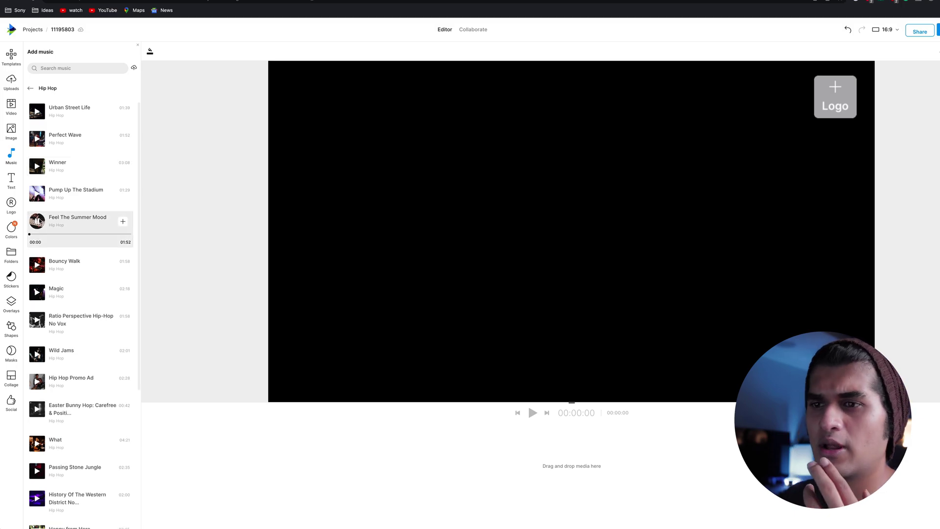
{"action": "left_click", "coordinate": [54, 235]}
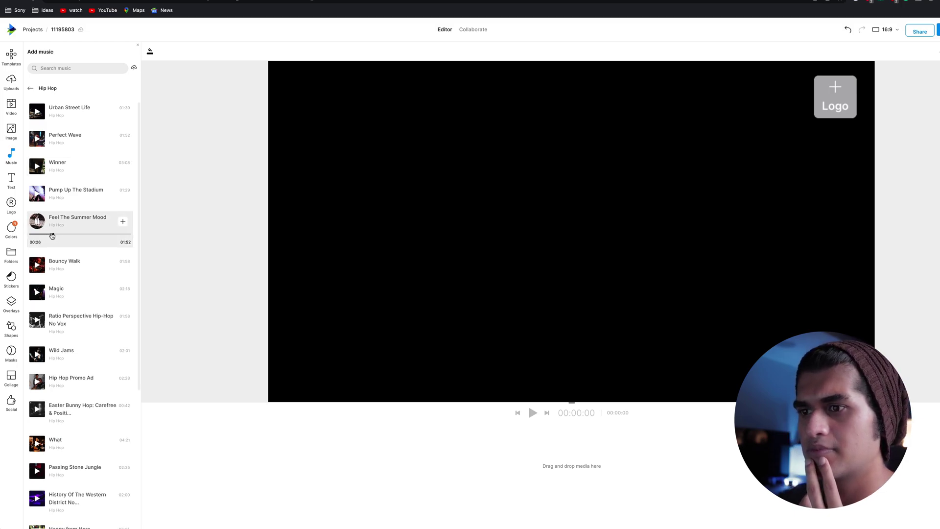
Preview Hip Hop Promo Ad and add it to the timeline as background music
{"action": "scroll", "coordinate": [54, 275], "scroll_direction": "down", "scroll_amount": 2}
{"action": "left_click", "coordinate": [53, 289]}
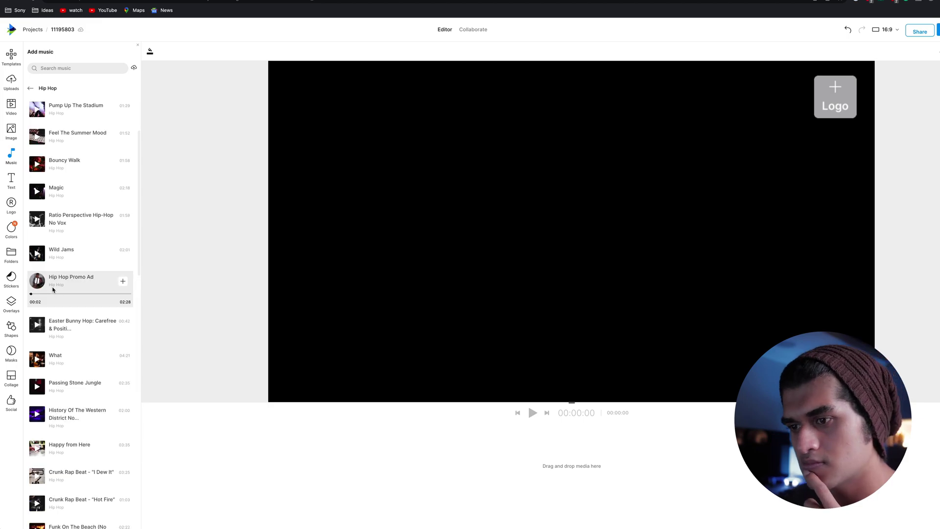
{"action": "left_click", "coordinate": [38, 282]}
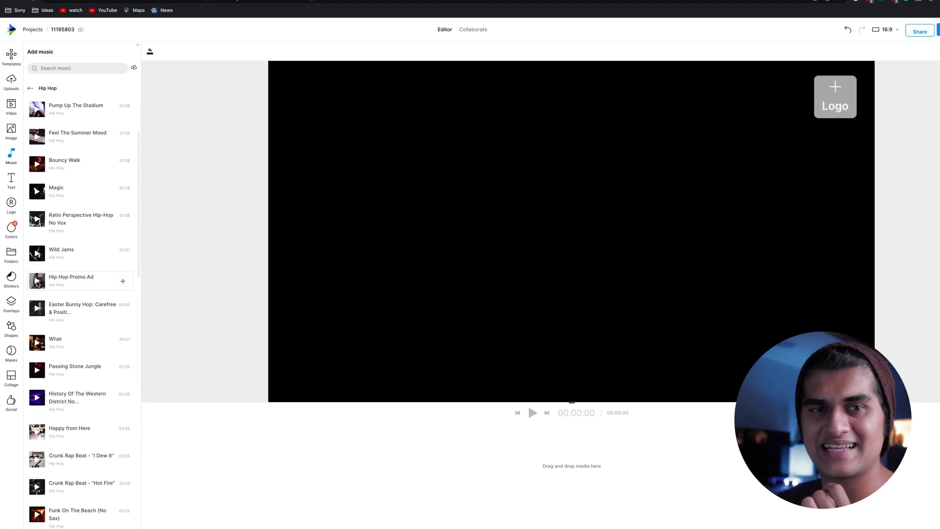
{"action": "left_click", "coordinate": [122, 282]}
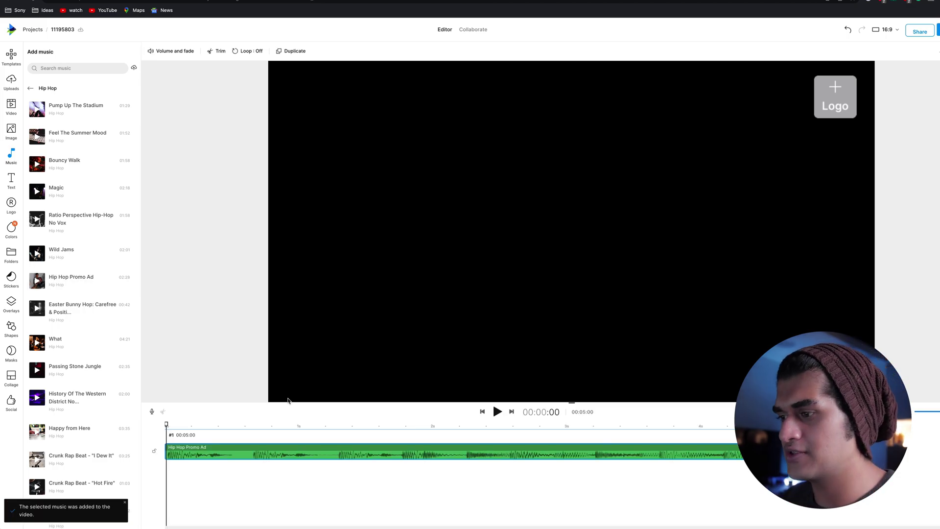
{"action": "left_click", "coordinate": [595, 426]}
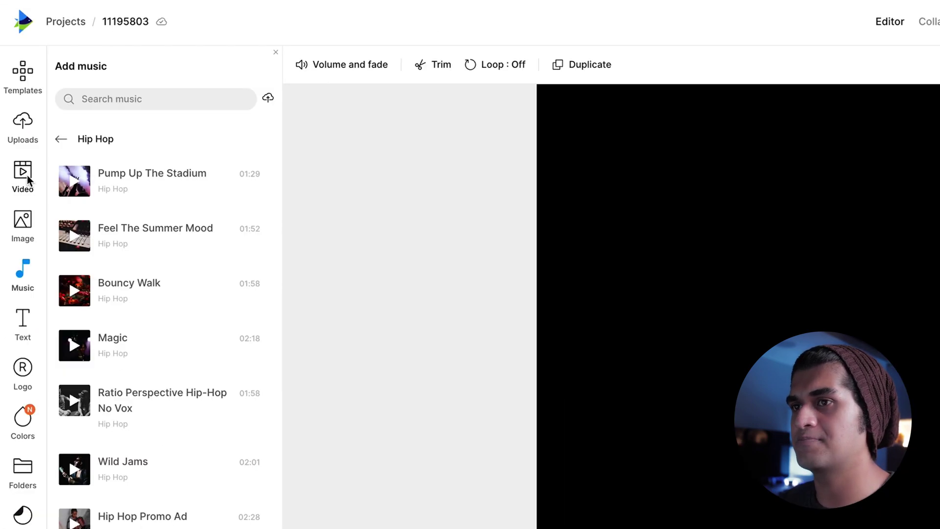
Search stock videos for 'milkshake', trim a pink clip to end at 00:02:41, and add it
{"action": "left_click", "coordinate": [28, 176]}
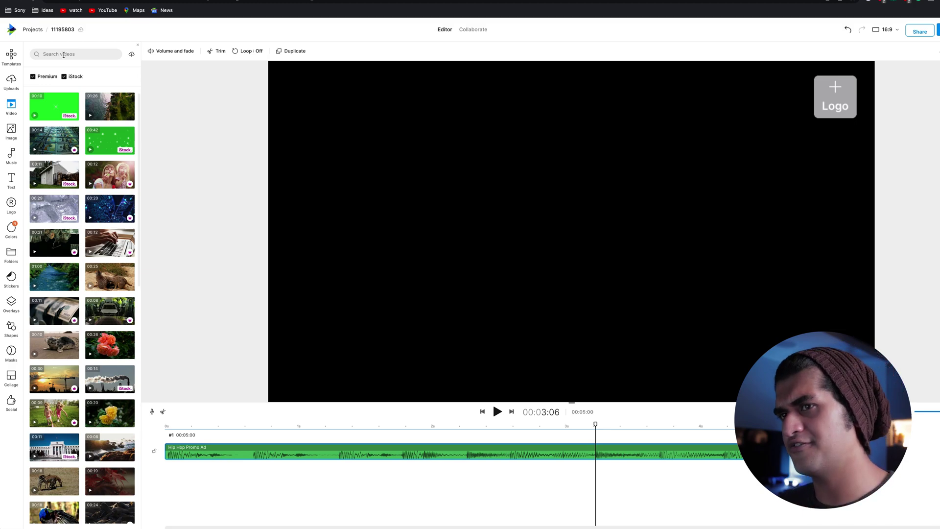
{"action": "left_click", "coordinate": [64, 55]}
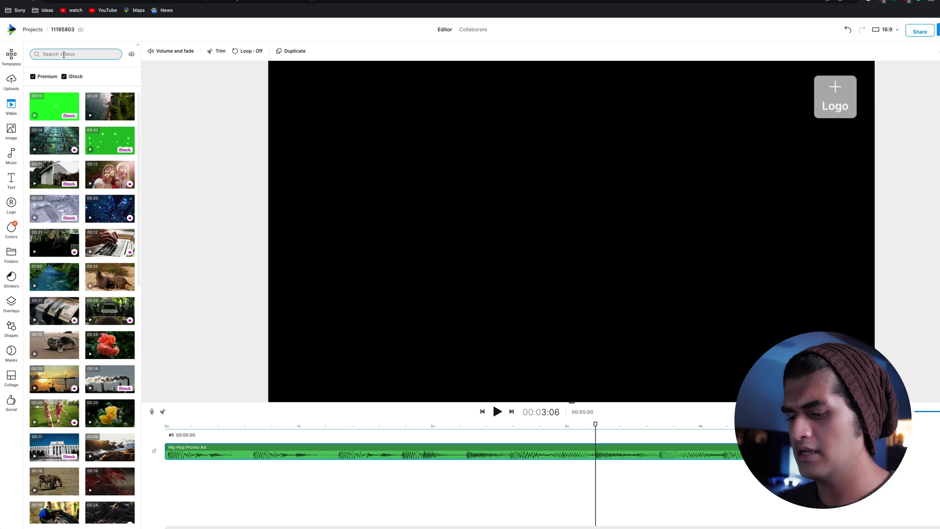
{"action": "type", "text": "milkshake"}
{"action": "key", "text": "Return"}
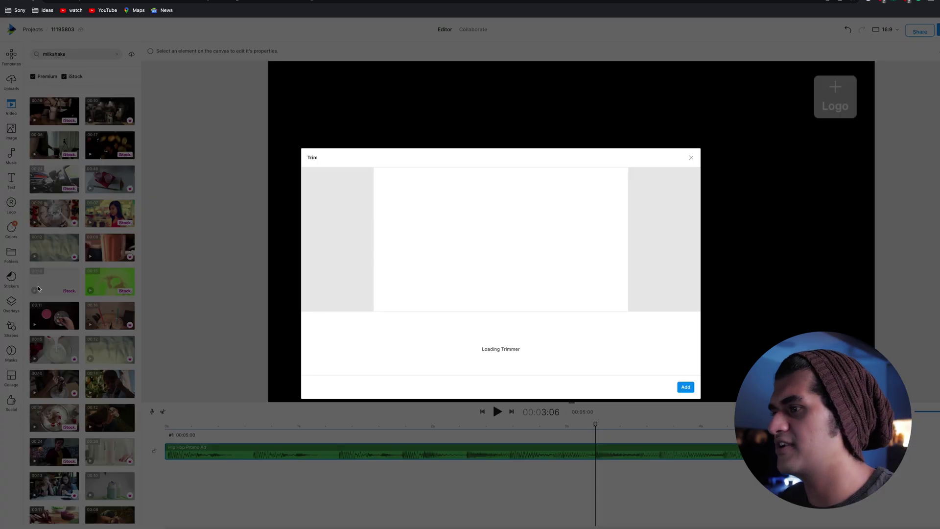
{"action": "left_click", "coordinate": [37, 285]}
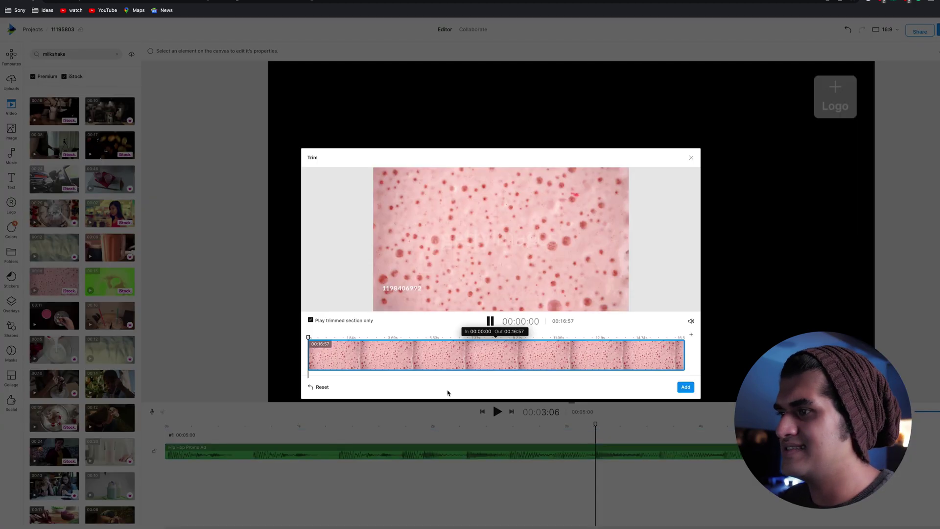
{"action": "key", "text": "space"}
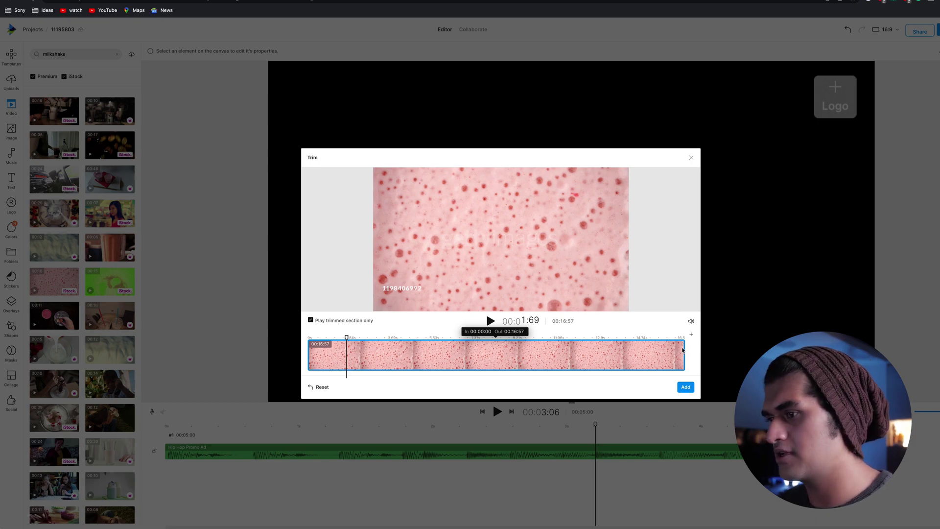
{"action": "left_click_drag", "start_coordinate": [683, 349], "coordinate": [363, 350]}
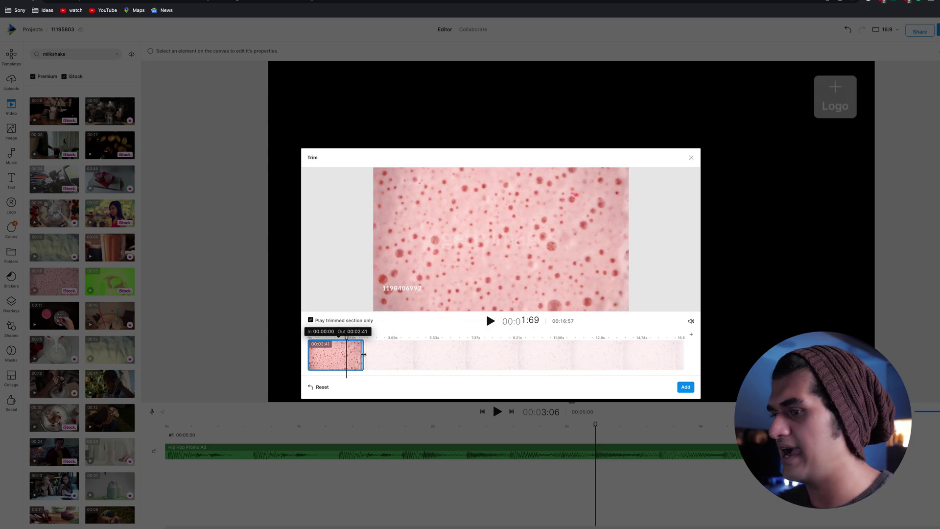
{"action": "left_click", "coordinate": [686, 387]}
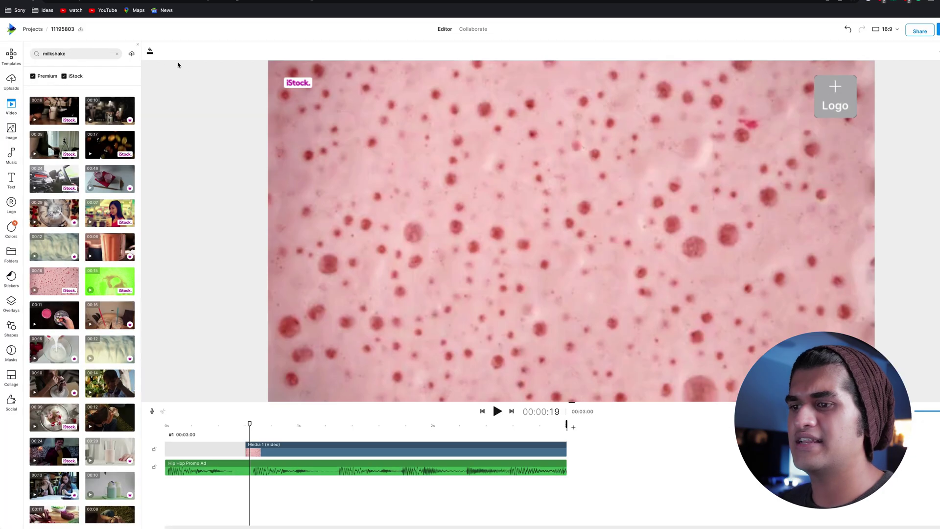
Search stock videos for 'chocolate' splash clips and play back the assembled timeline
{"action": "left_click", "coordinate": [117, 54]}
{"action": "type", "text": "chocolate"}
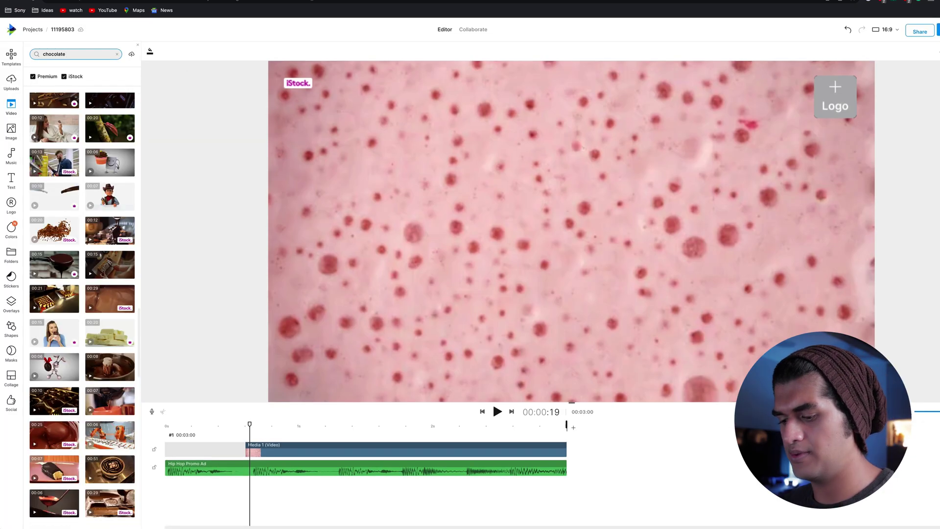
{"action": "key", "text": "Return"}
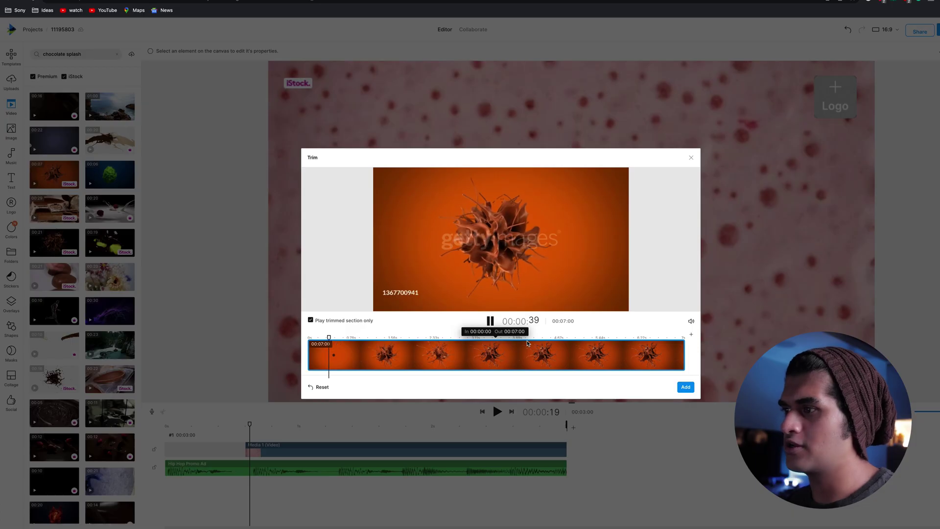
{"action": "key", "text": "space"}
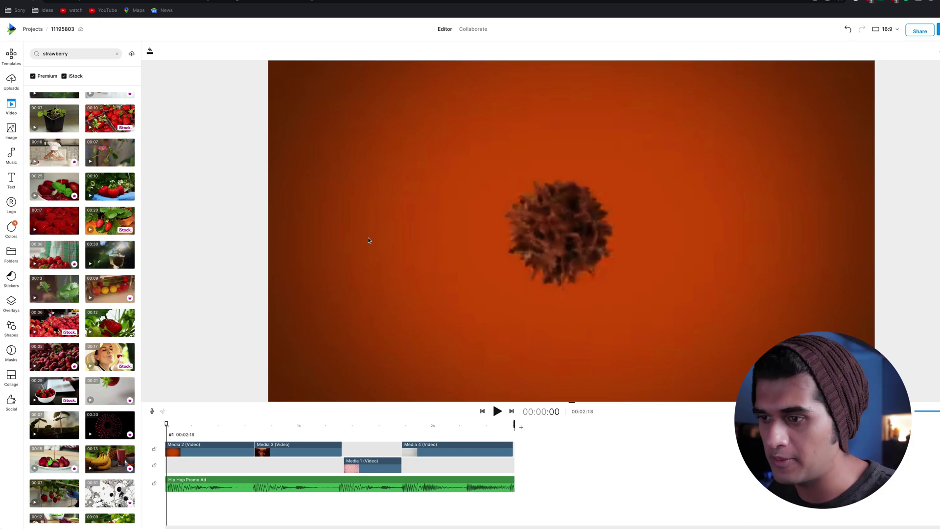
{"action": "key", "text": "space"}
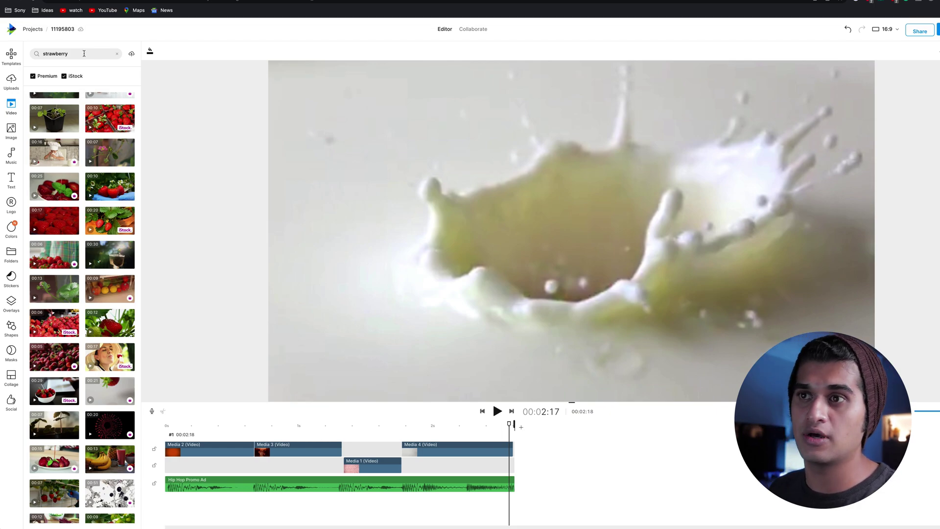
Add the strawberry milkshake pack PNG from the uploads folder, enlarged and centred on the canvas
{"action": "left_click", "coordinate": [14, 83]}
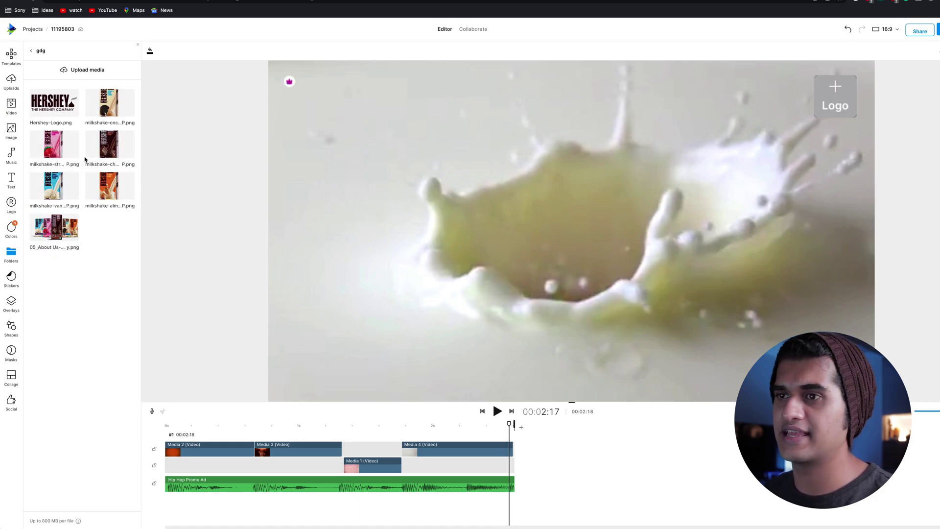
{"action": "left_click", "coordinate": [40, 150]}
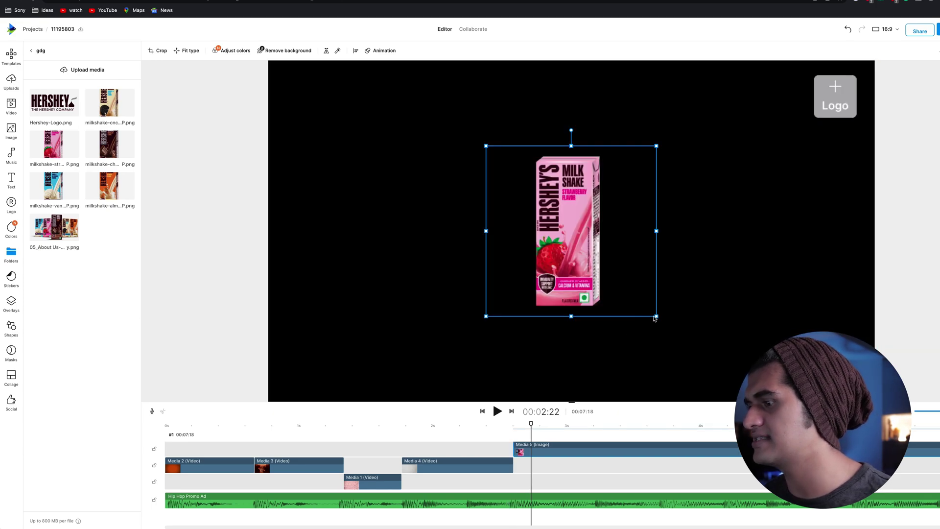
{"action": "left_click_drag", "start_coordinate": [657, 316], "coordinate": [704, 357]}
{"action": "left_click_drag", "start_coordinate": [593, 221], "coordinate": [570, 199]}
{"action": "left_click", "coordinate": [534, 425]}
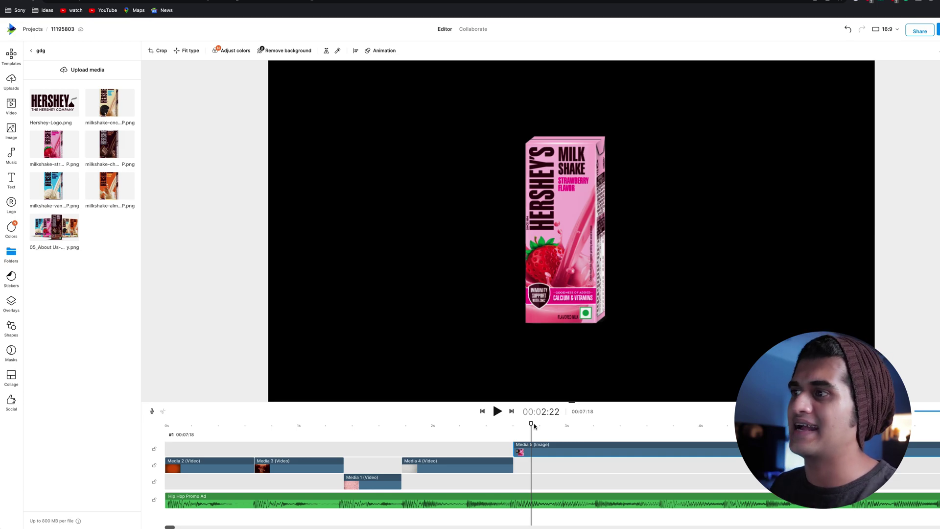
{"action": "left_click", "coordinate": [558, 450]}
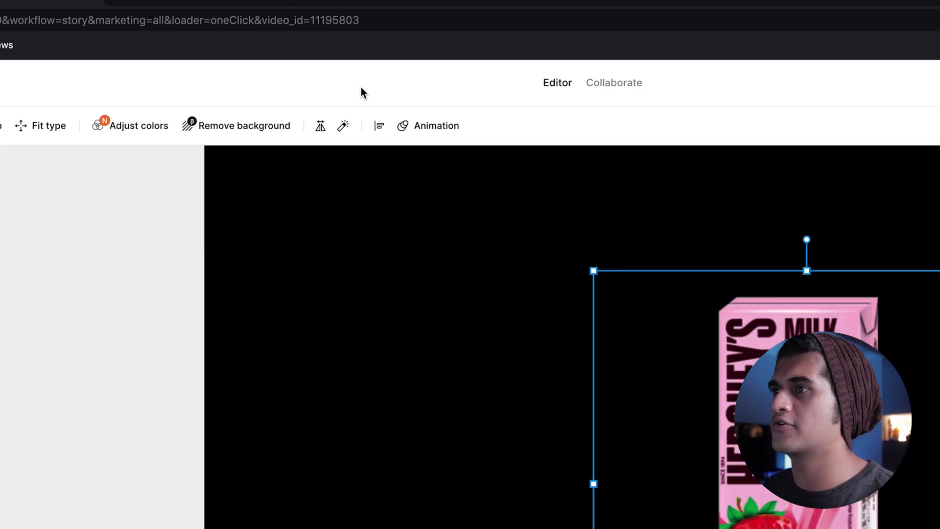
{"action": "left_click", "coordinate": [385, 51]}
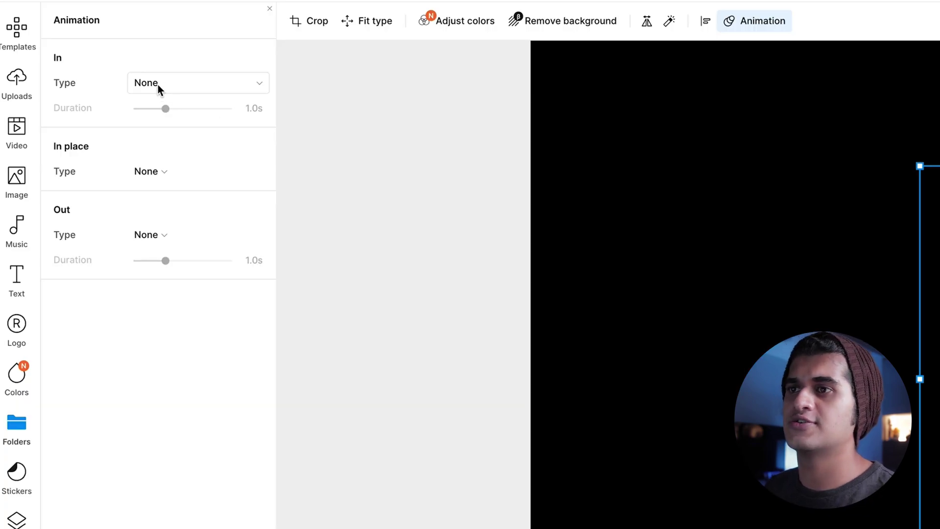
Give the pack a 'Fade from right big' entrance animation and preview it
{"action": "left_click", "coordinate": [158, 84]}
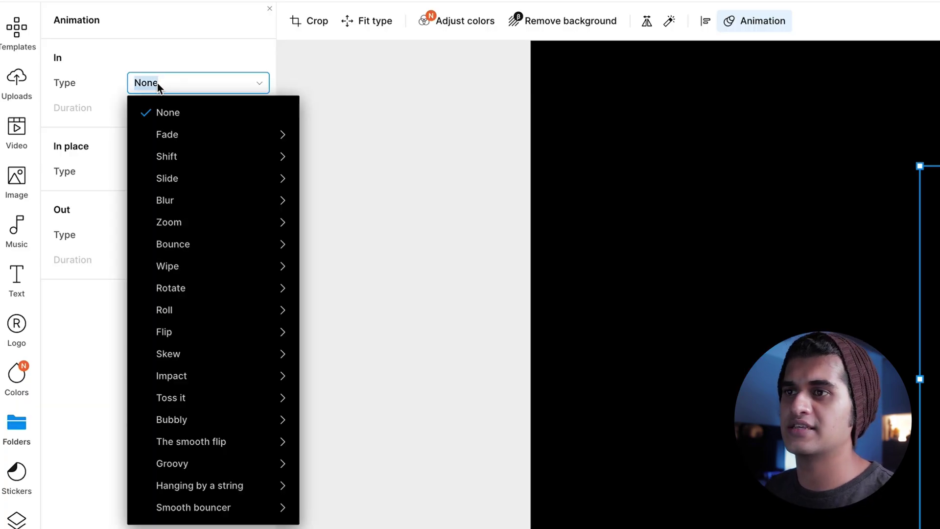
{"action": "mouse_move", "coordinate": [254, 352]}
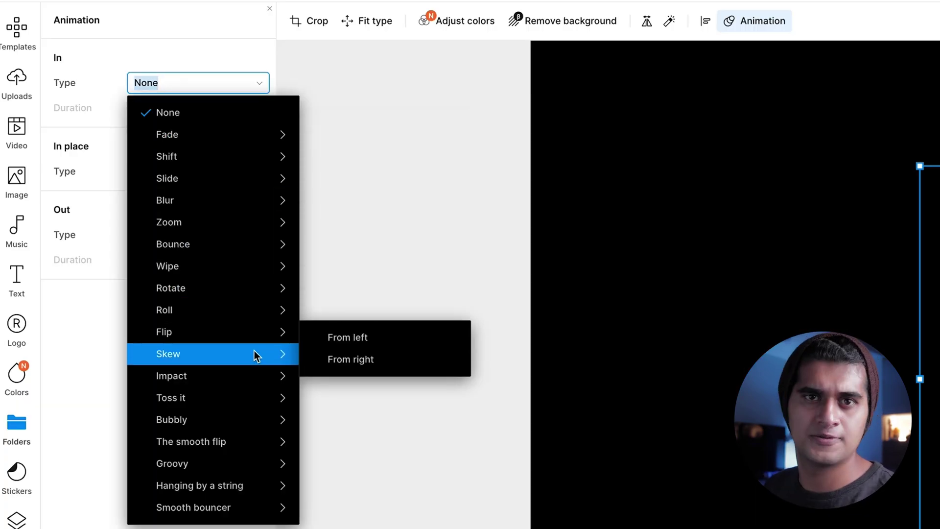
{"action": "mouse_move", "coordinate": [246, 132]}
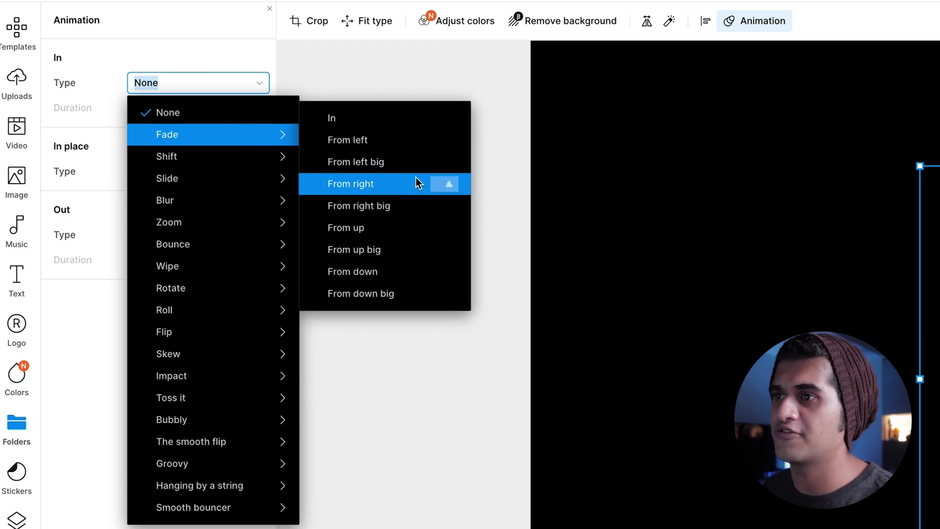
{"action": "left_click", "coordinate": [414, 204]}
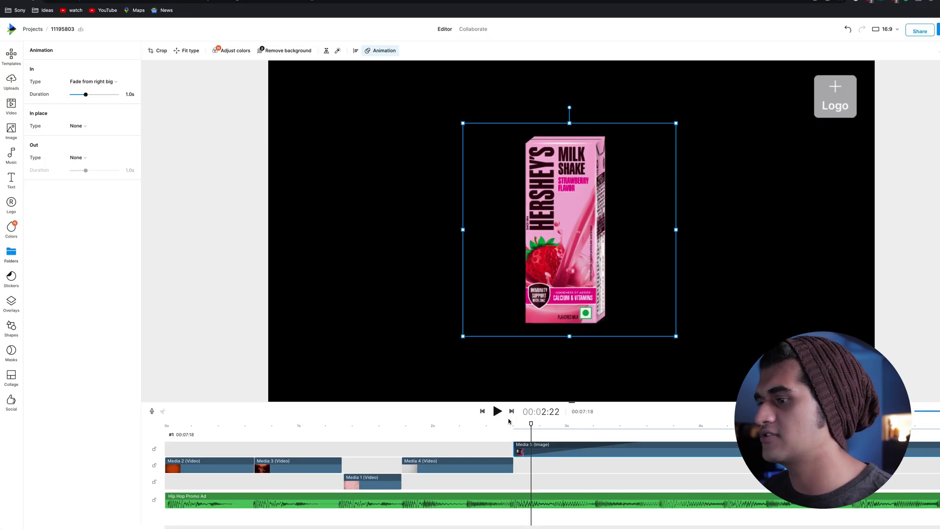
{"action": "left_click", "coordinate": [494, 425]}
{"action": "key", "text": "space"}
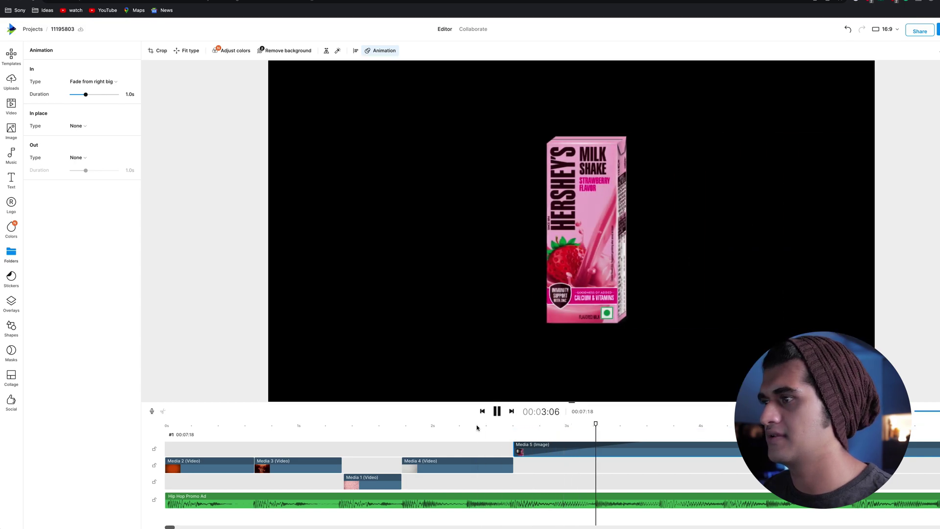
{"action": "key", "text": "space"}
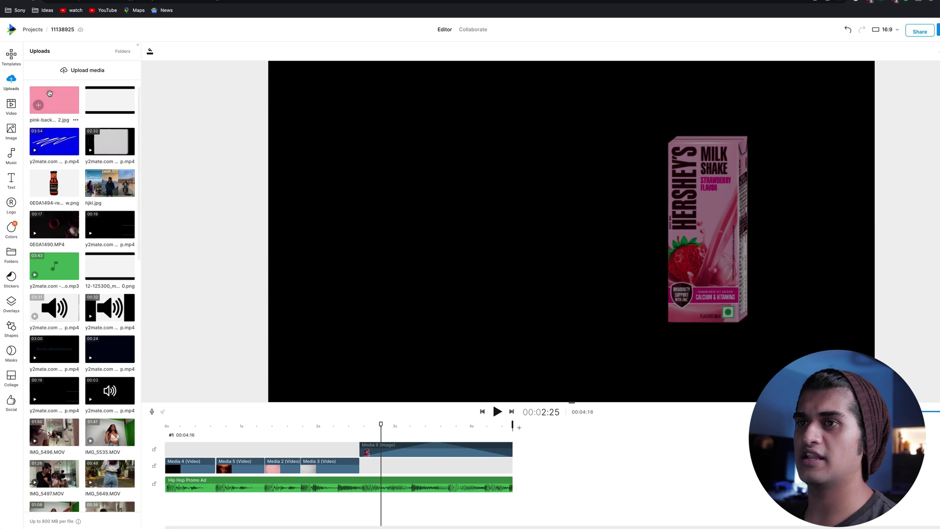
Add a 'strawberry flying' stock clip at 00:02:16 after the milk splash, beneath the pack
{"action": "left_click", "coordinate": [11, 105]}
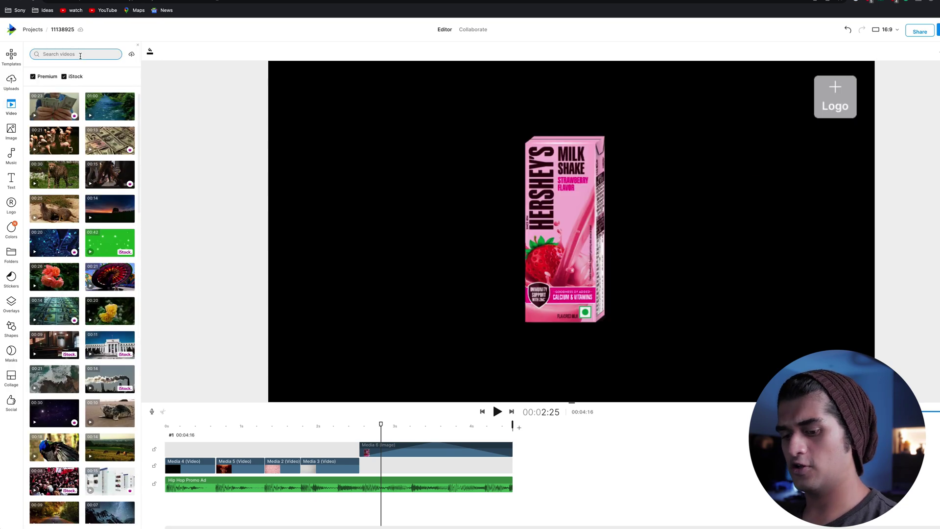
{"action": "type", "text": "strawberry flying"}
{"action": "key", "text": "Return"}
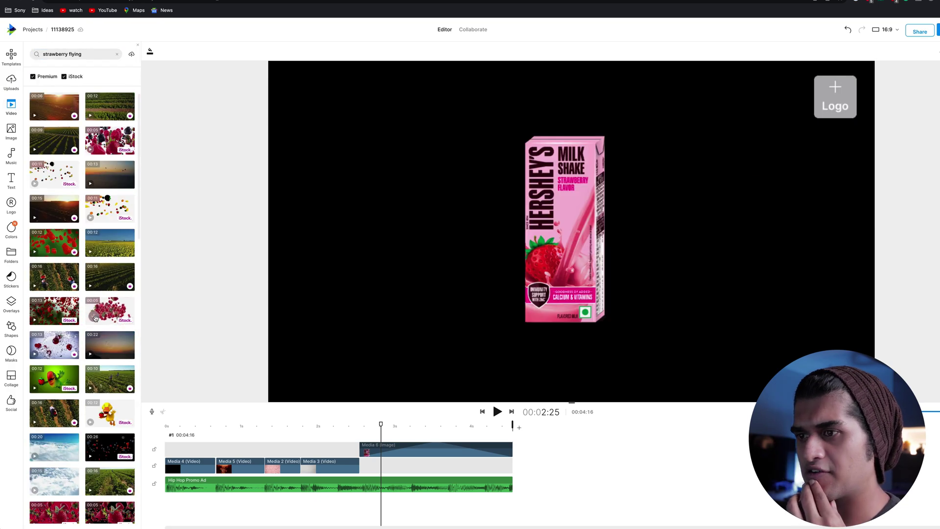
{"action": "left_click", "coordinate": [95, 317]}
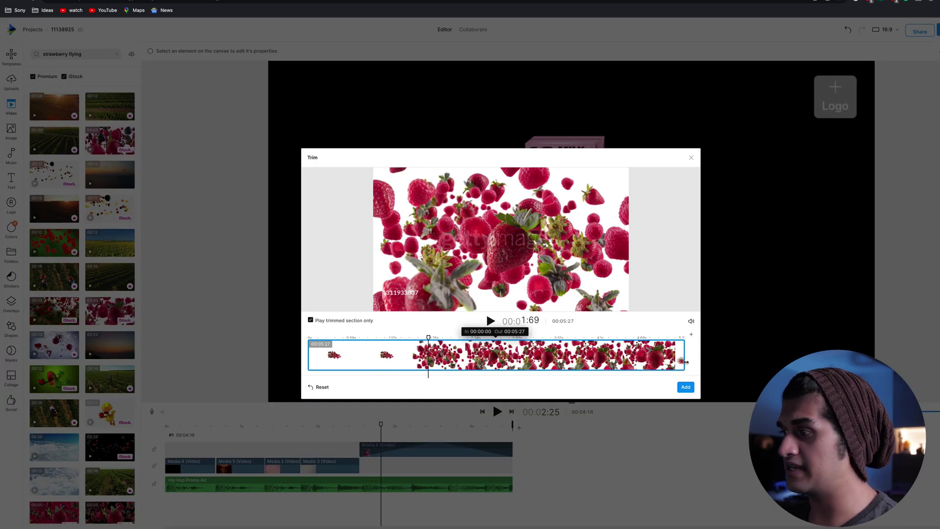
{"action": "left_click", "coordinate": [684, 387]}
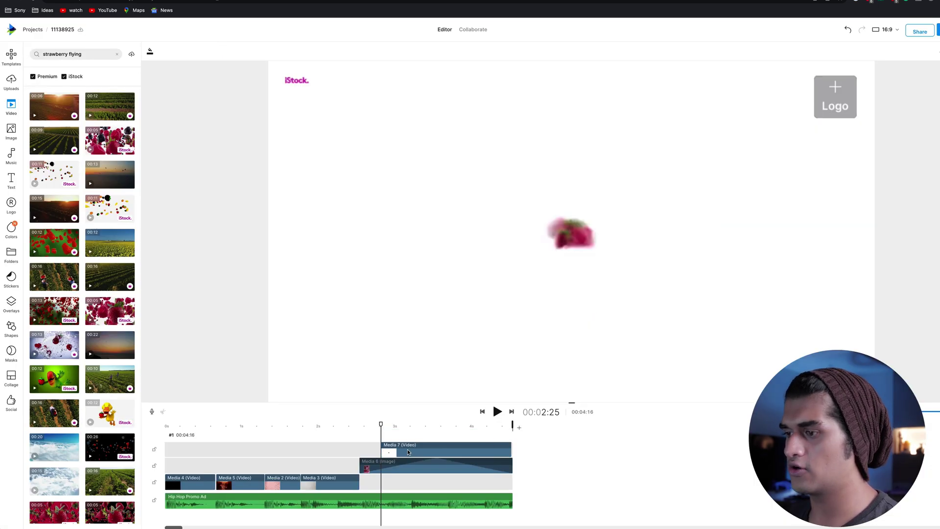
{"action": "left_click_drag", "start_coordinate": [407, 451], "coordinate": [381, 483]}
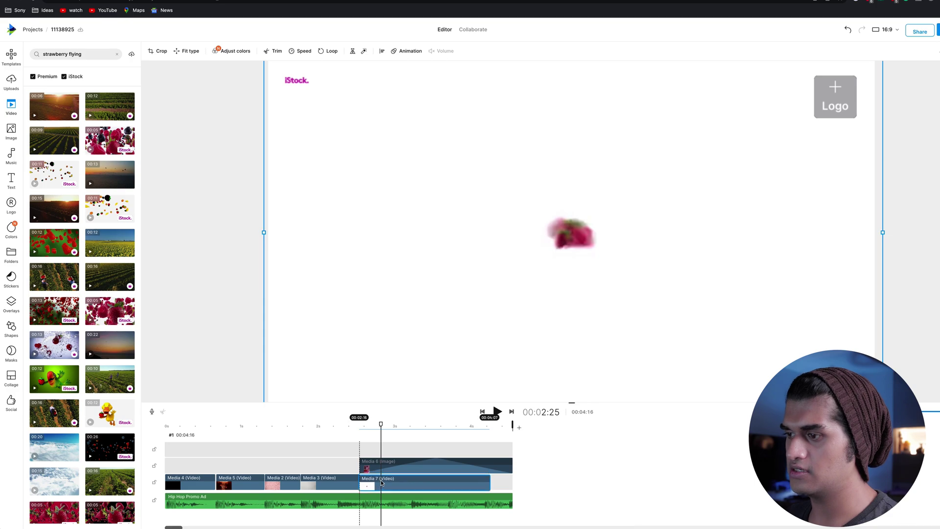
{"action": "left_click", "coordinate": [357, 424]}
{"action": "key", "text": "space"}
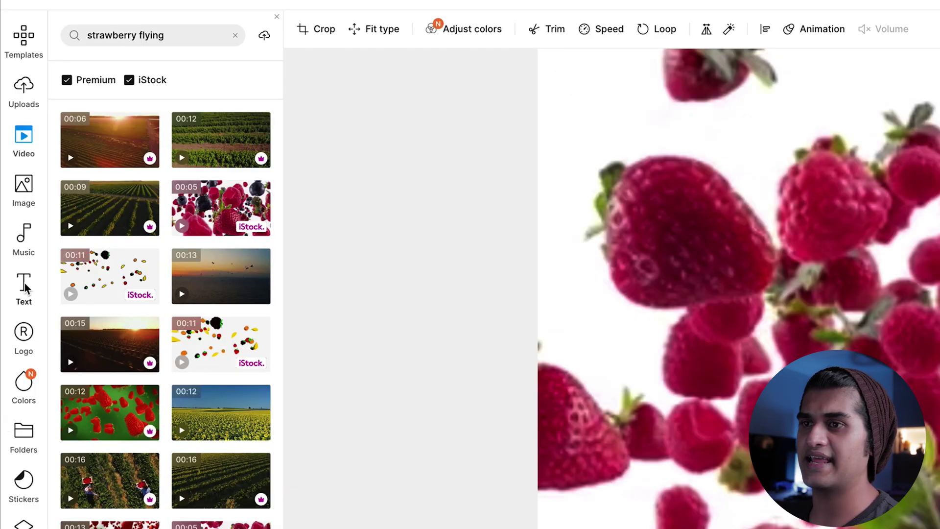
Add a heading reading 'STRAWBERRY' and select the word for restyling
{"action": "left_click", "coordinate": [11, 179]}
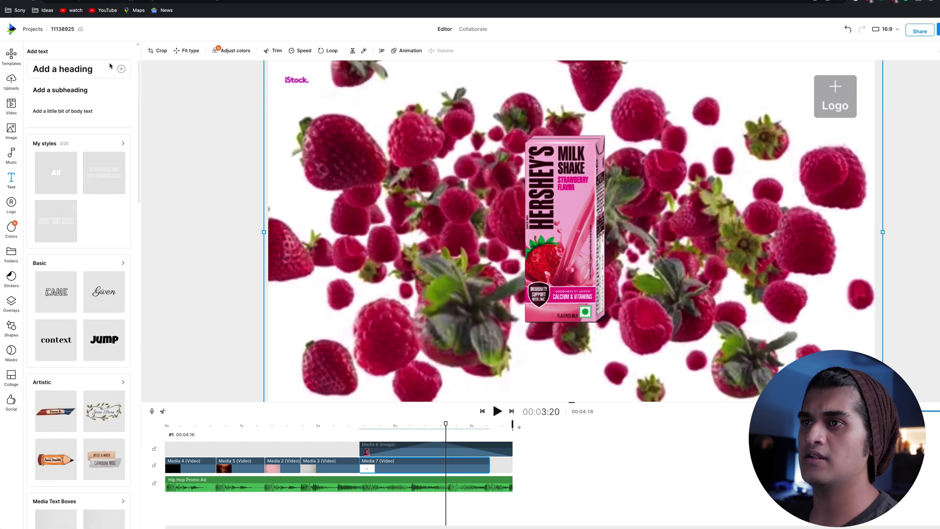
{"action": "left_click", "coordinate": [120, 70]}
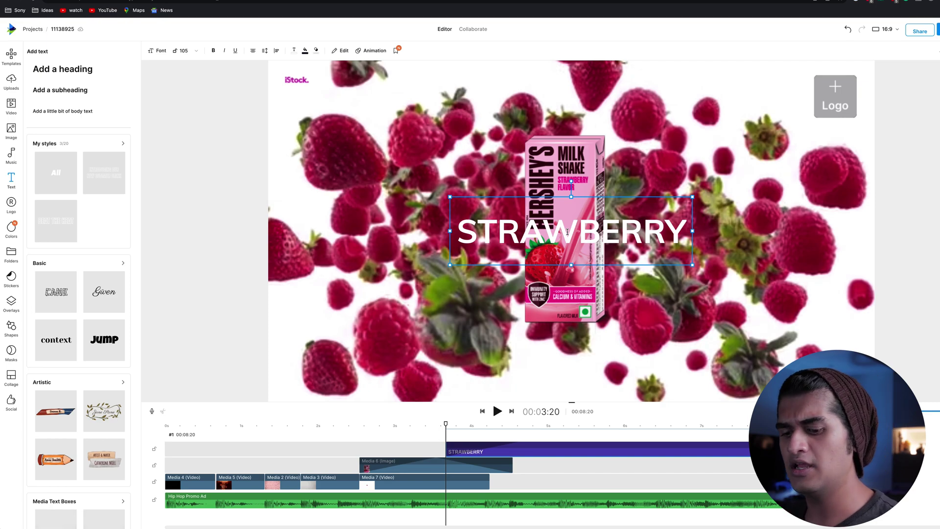
{"action": "double_click", "coordinate": [568, 232]}
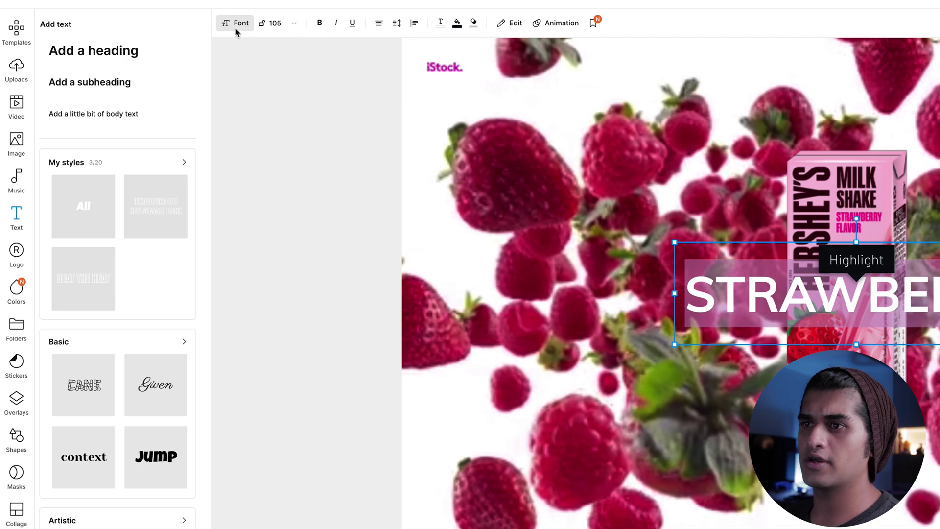
Change the STRAWBERRY title's font to Alegreyasans Black Italic
{"action": "left_click", "coordinate": [236, 30]}
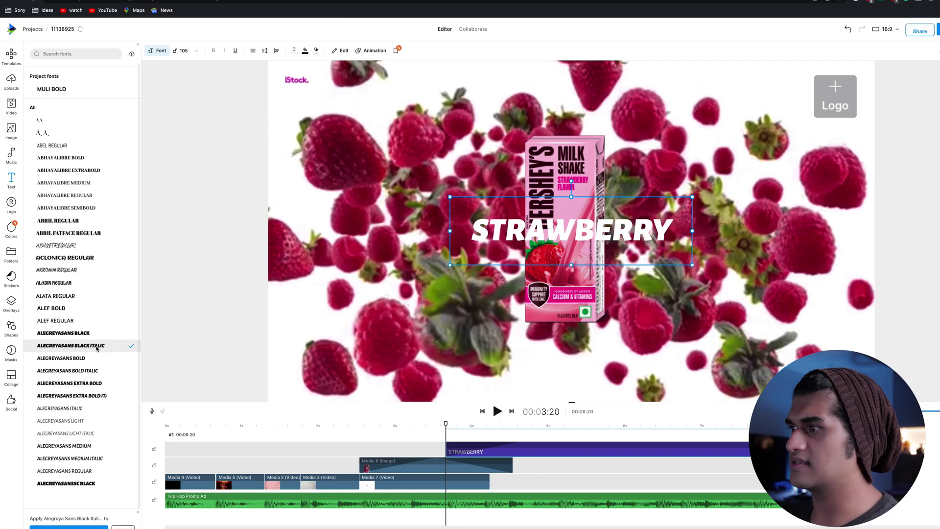
{"action": "left_click", "coordinate": [146, 468]}
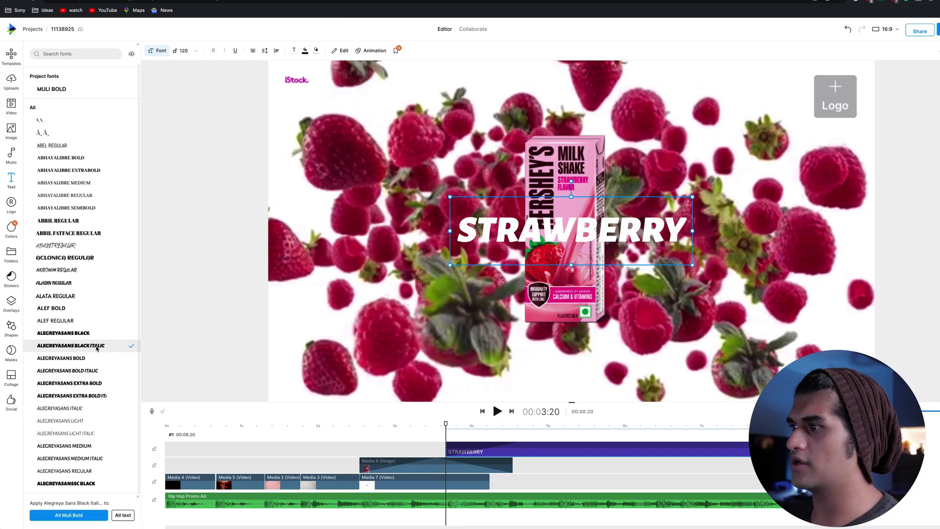
{"action": "double_click", "coordinate": [551, 235]}
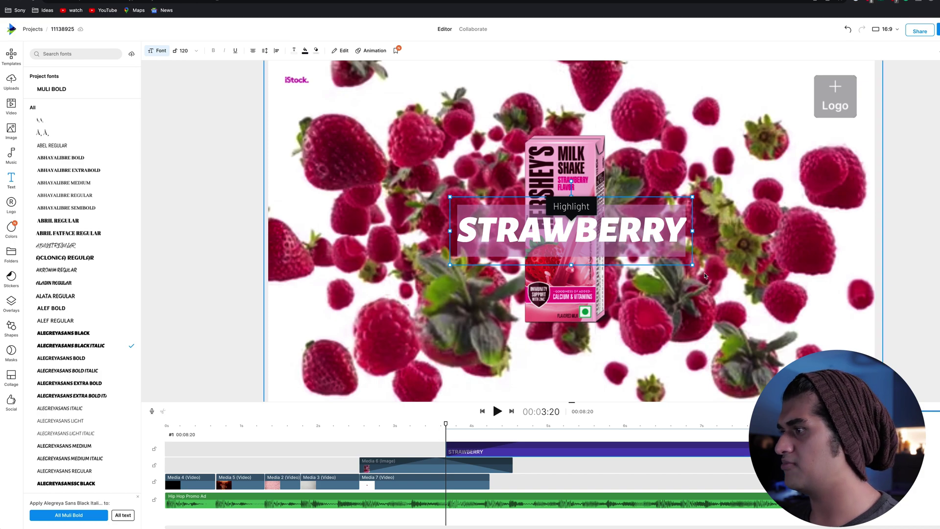
Enlarge the title across the frame and move its clip earlier, behind the pack image
{"action": "left_click_drag", "start_coordinate": [450, 265], "coordinate": [452, 323]}
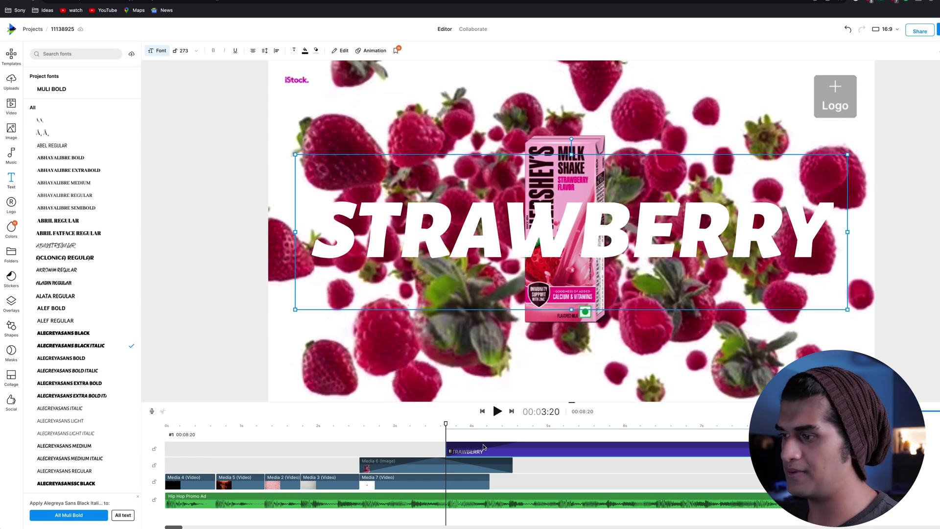
{"action": "left_click_drag", "start_coordinate": [492, 456], "coordinate": [402, 468]}
{"action": "left_click", "coordinate": [706, 344]}
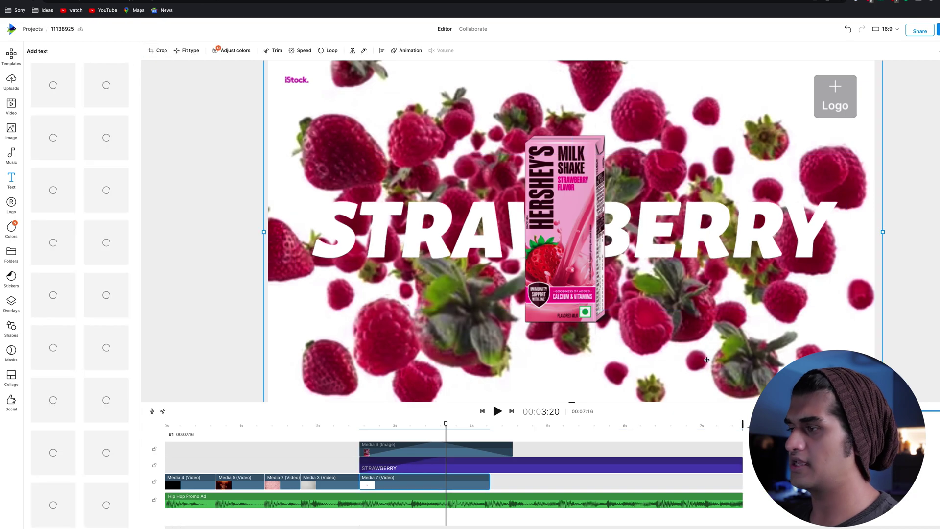
Color the STRAWBERRY title pink (#FB78EF)
{"action": "left_click", "coordinate": [495, 230]}
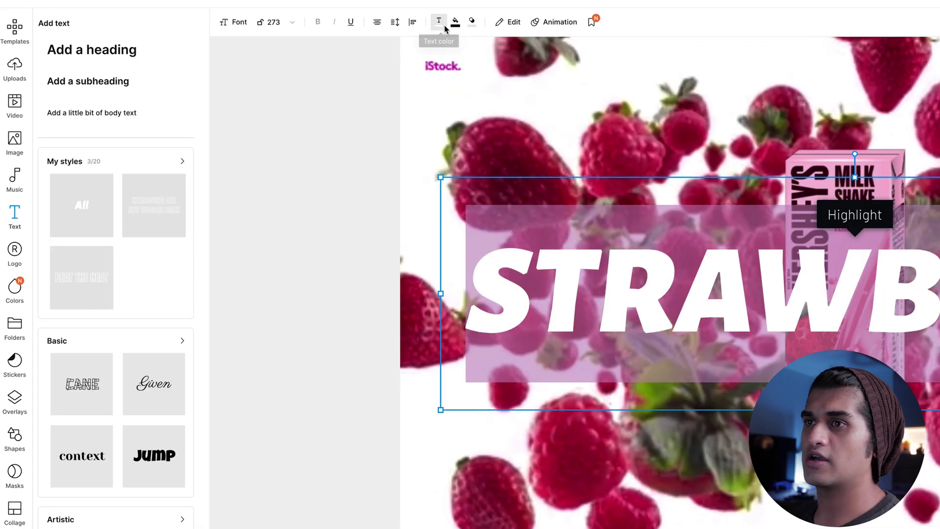
{"action": "left_click", "coordinate": [294, 50]}
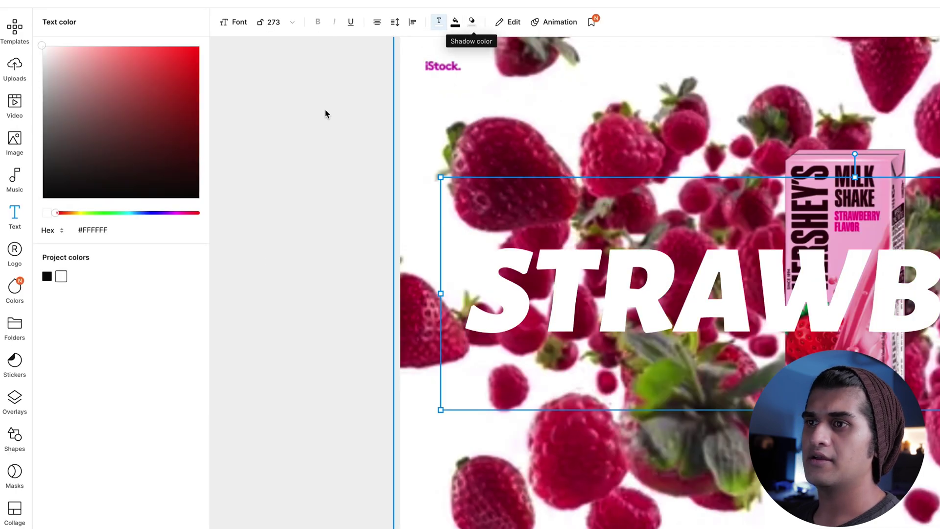
{"action": "left_click_drag", "start_coordinate": [128, 212], "coordinate": [176, 213]}
{"action": "left_click", "coordinate": [125, 49]}
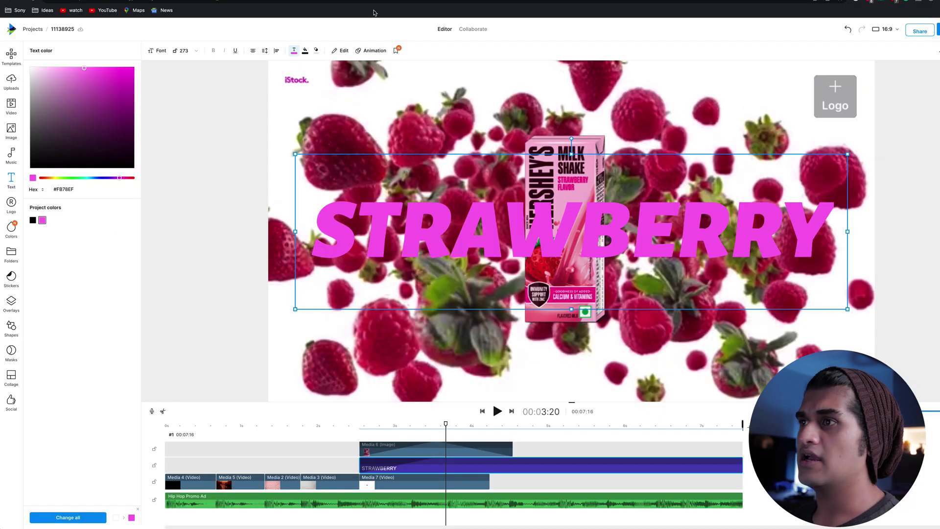
Turn on a black text shadow for the title
{"action": "left_click", "coordinate": [318, 53]}
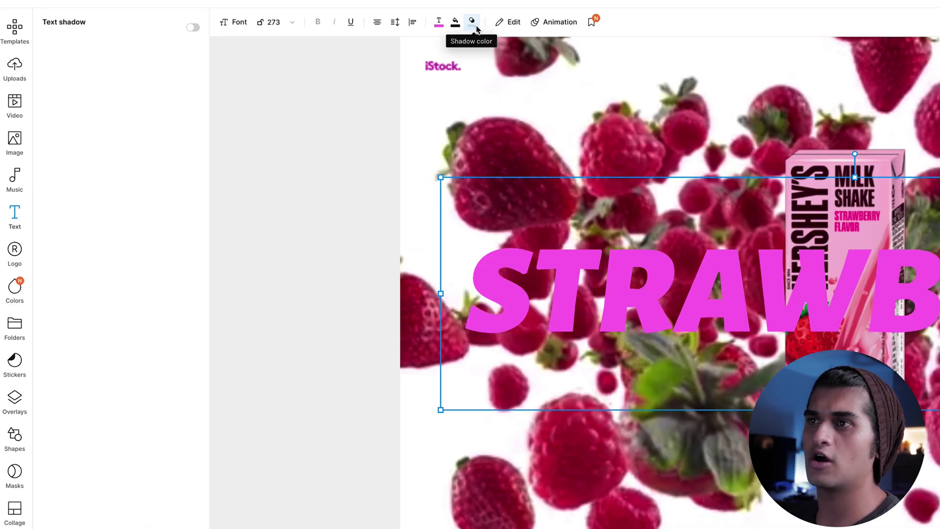
{"action": "left_click", "coordinate": [195, 27]}
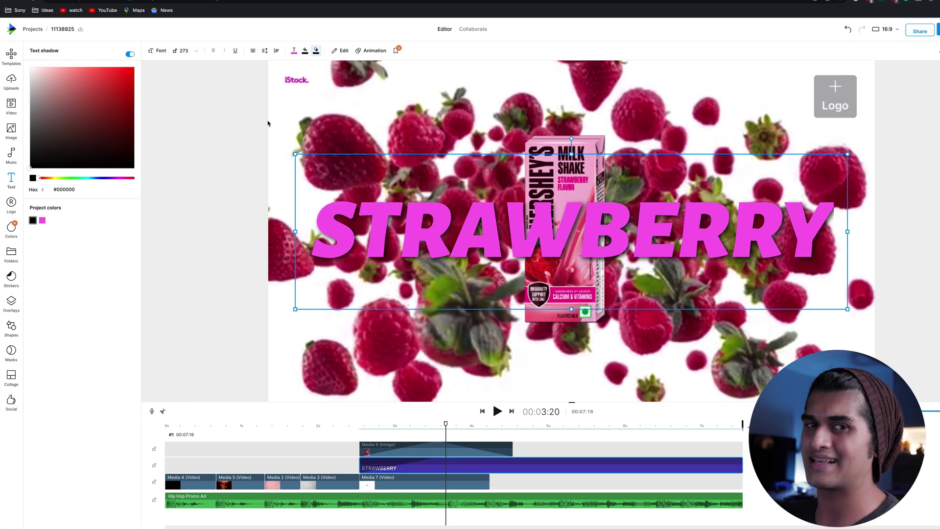
{"action": "left_click", "coordinate": [267, 123]}
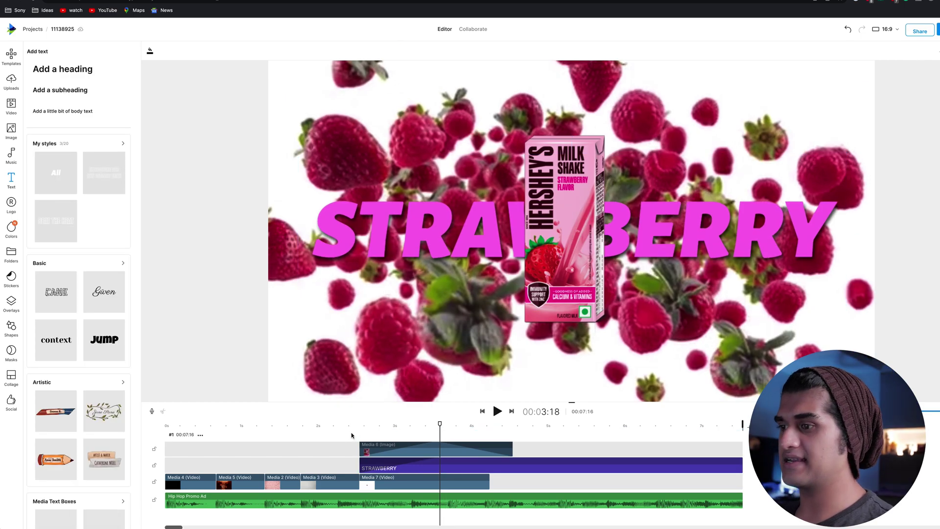
{"action": "left_click", "coordinate": [353, 426]}
{"action": "key", "text": "space"}
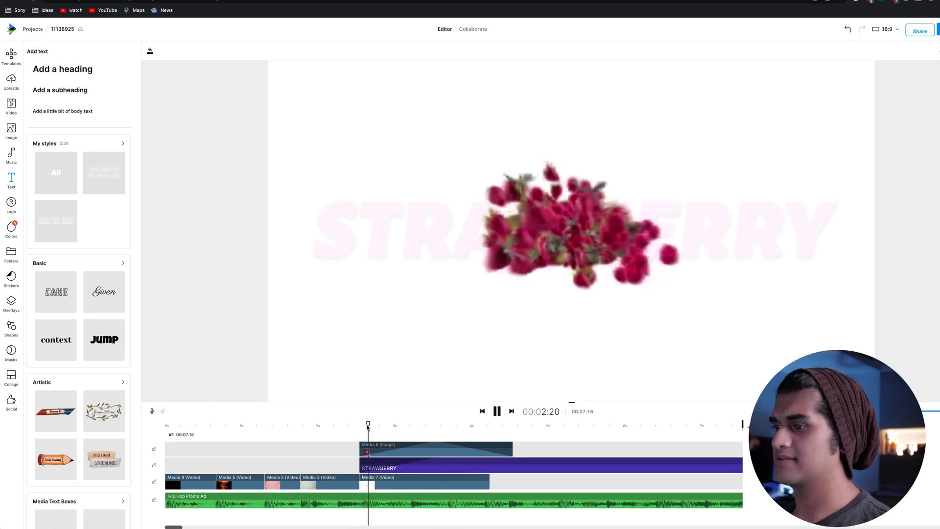
{"action": "key", "text": "space"}
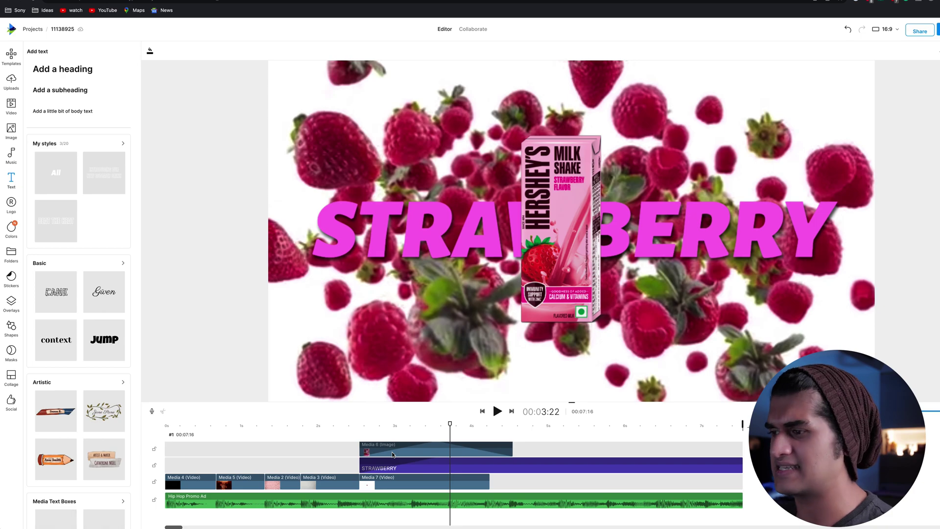
{"action": "left_click", "coordinate": [352, 424]}
{"action": "key", "text": "space"}
{"action": "key", "text": "space"}
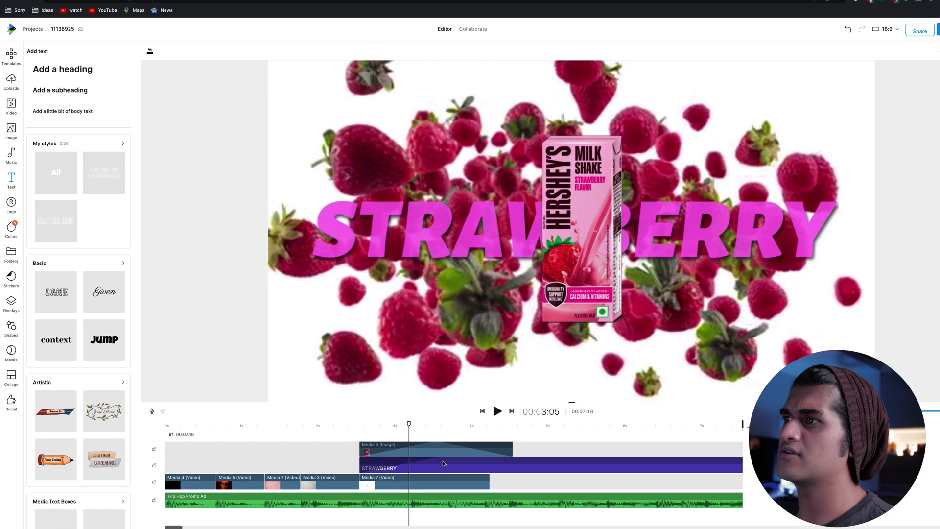
{"action": "left_click", "coordinate": [512, 465]}
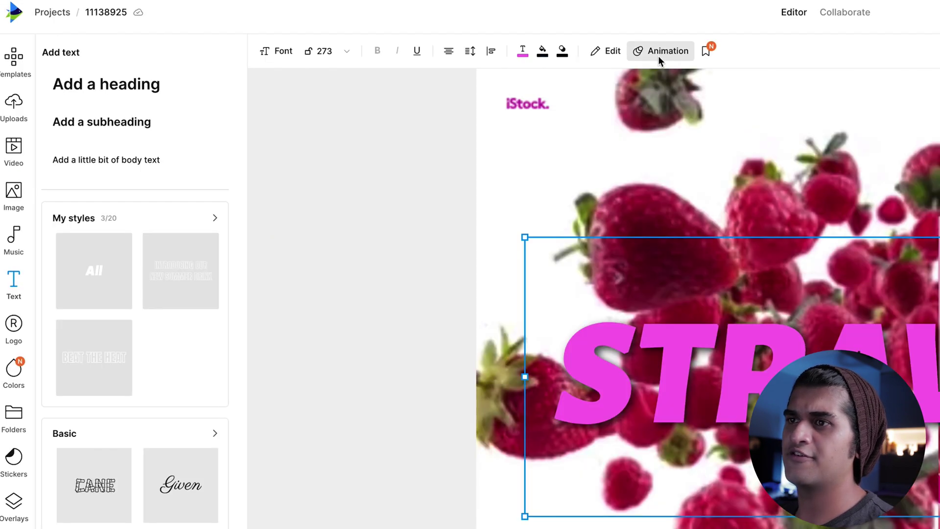
Apply the 1.0s 'Disco station in' entrance animation to STRAWBERRY and preview it from the start
{"action": "left_click", "coordinate": [660, 56]}
{"action": "left_click", "coordinate": [140, 114]}
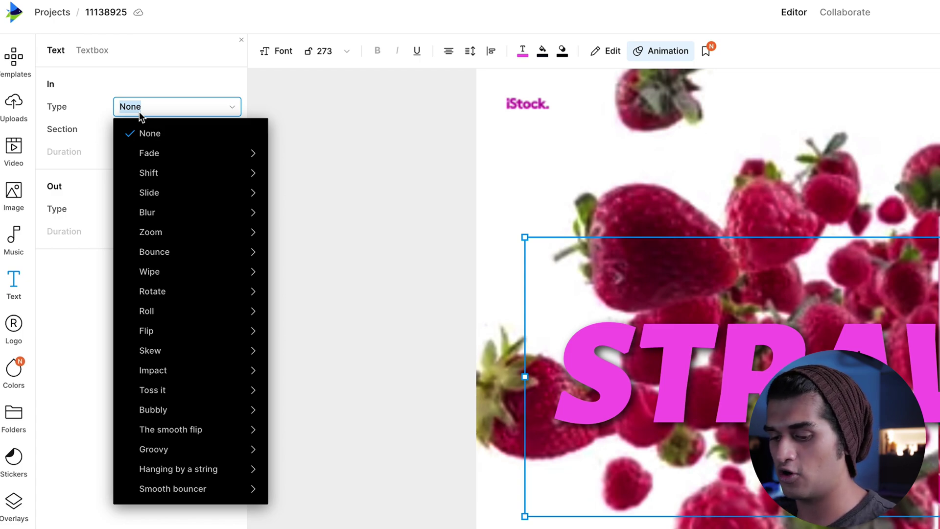
{"action": "type", "text": "disco"}
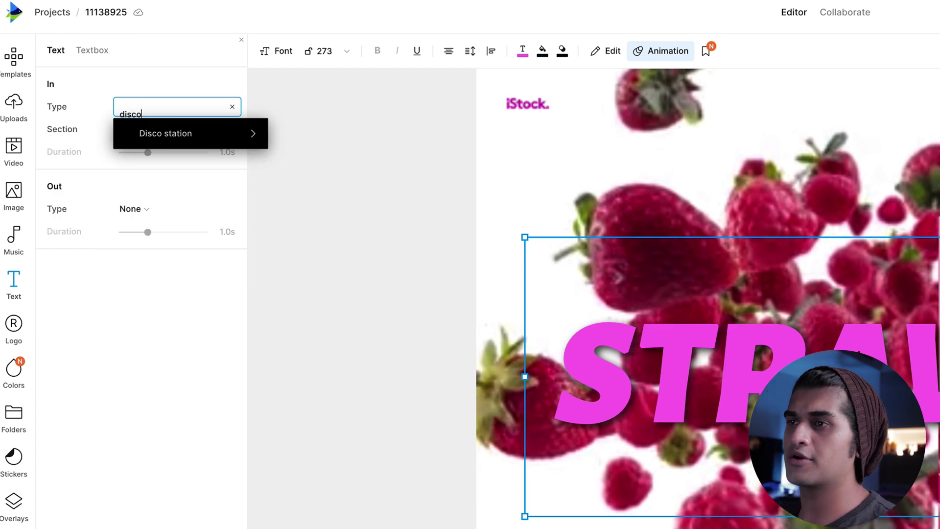
{"action": "mouse_move", "coordinate": [269, 133]}
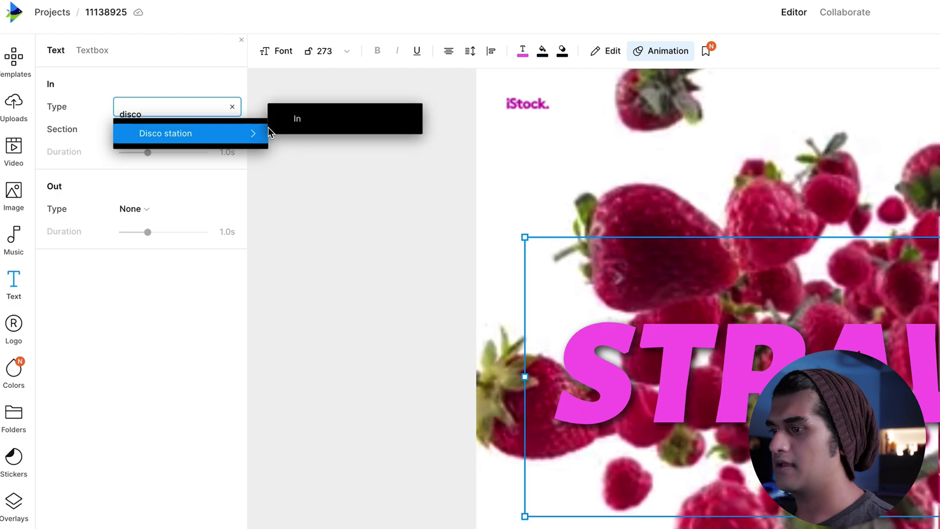
{"action": "left_click", "coordinate": [303, 119]}
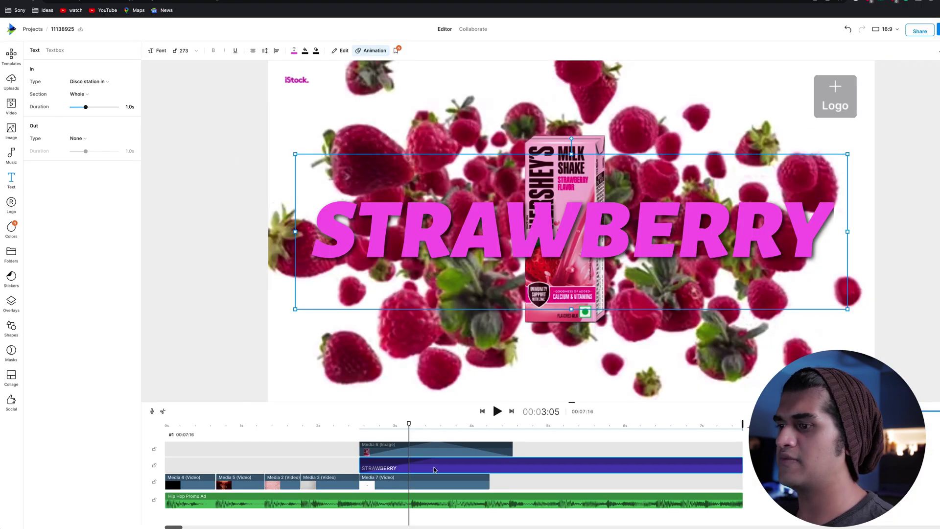
{"action": "left_click", "coordinate": [353, 423]}
{"action": "key", "text": "space"}
{"action": "key", "text": "space"}
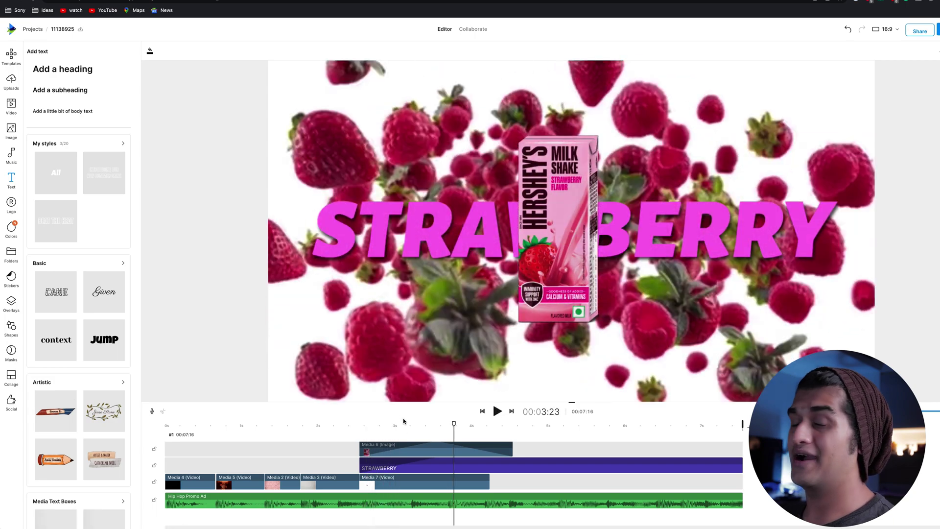